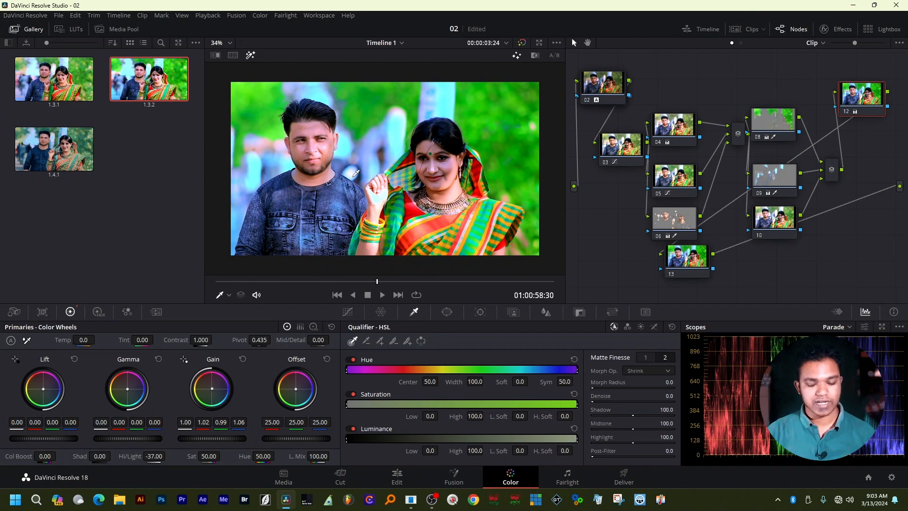
# Step: View the graded frame in the enlarged viewer, then restore the normal layout
pyautogui.hotkey('alt', 'f')
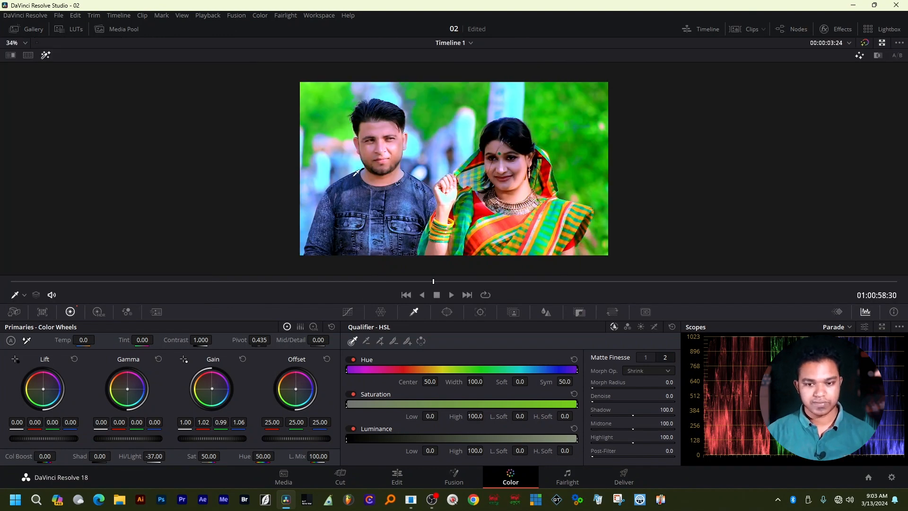
pyautogui.hotkey('alt', 'f')
pyautogui.hotkey('ctrl', 'f')
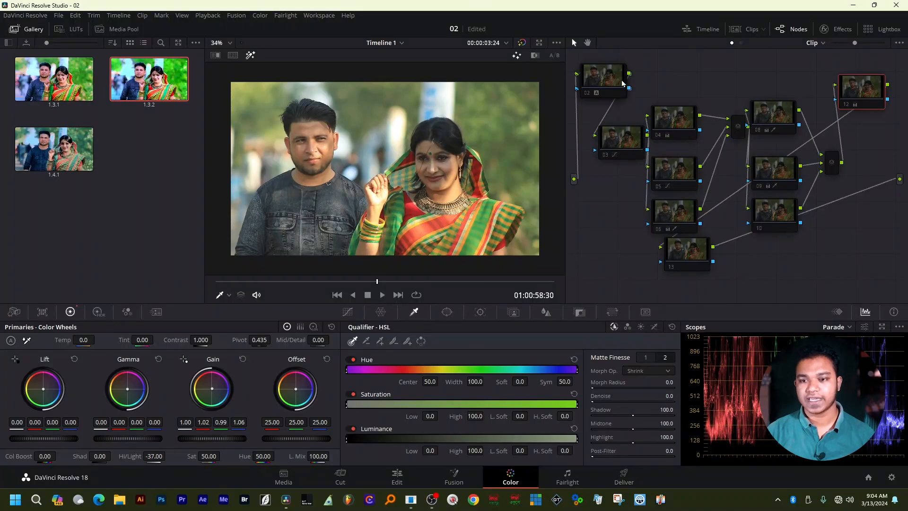
# Step: Compare the picture before and after grading by bypassing and re-enabling all nodes
pyautogui.click(614, 81)
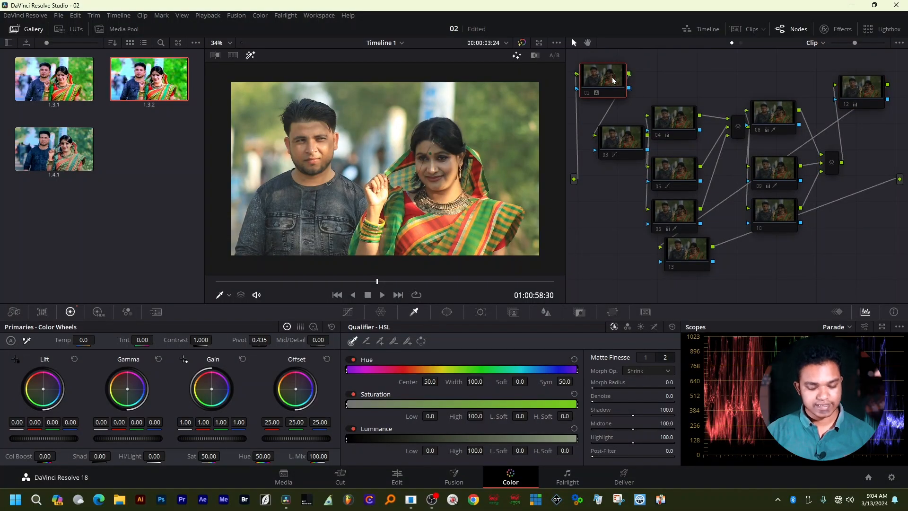
pyautogui.hotkey('alt', 'd')
pyautogui.hotkey('alt', 'd')
pyautogui.hotkey('alt', 'd')
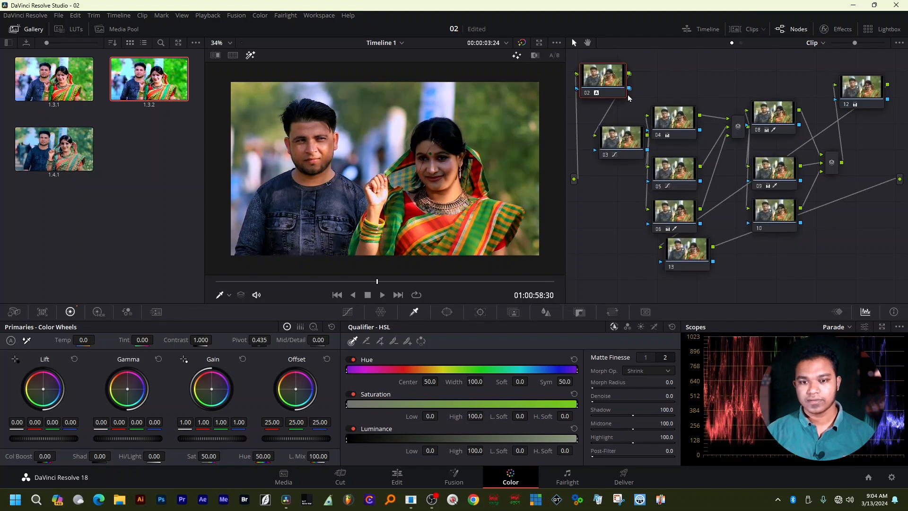
pyautogui.hotkey('alt', 'd')
pyautogui.hotkey('alt', 'd')
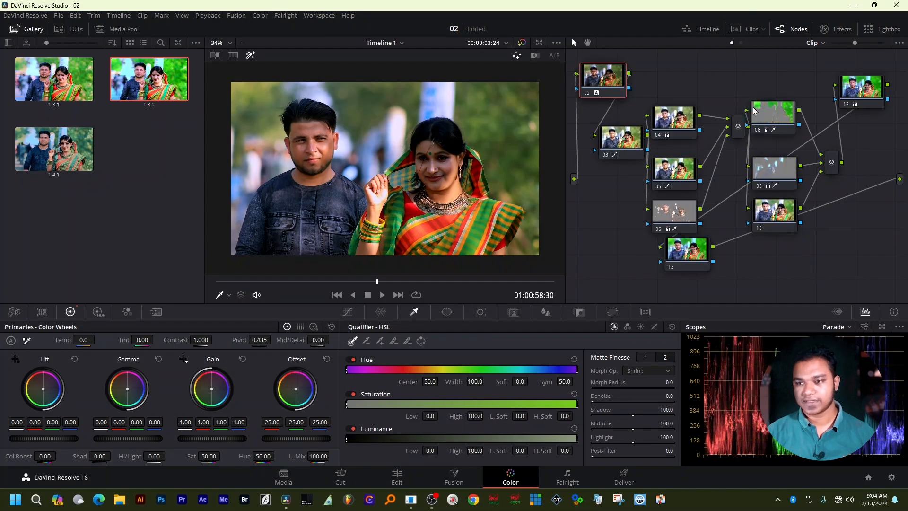
# Step: Delete all existing grading nodes except node 01, leaving it connected to the graph output
pyautogui.click(861, 90)
pyautogui.moveTo(679, 74); pyautogui.dragTo(894, 263)
pyautogui.press('Delete')
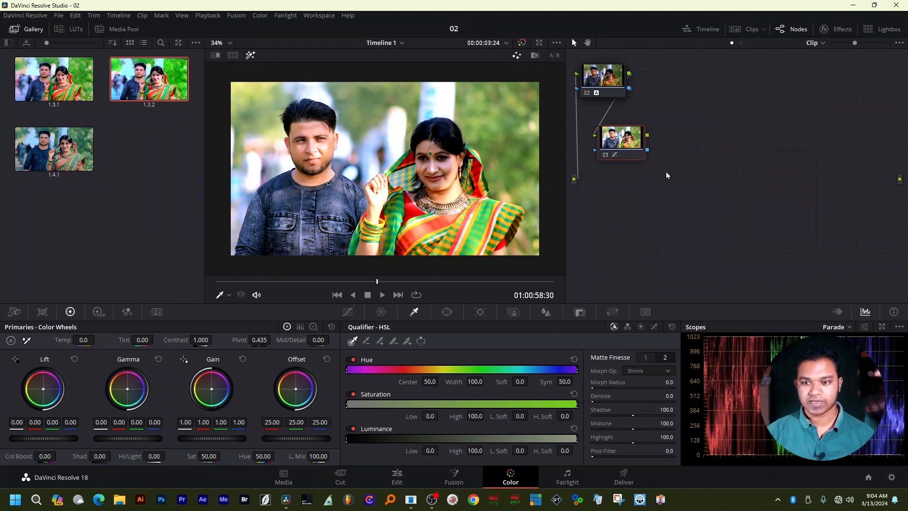
pyautogui.press('Delete')
pyautogui.moveTo(664, 100); pyautogui.dragTo(900, 179)
pyautogui.moveTo(611, 92); pyautogui.dragTo(729, 152)
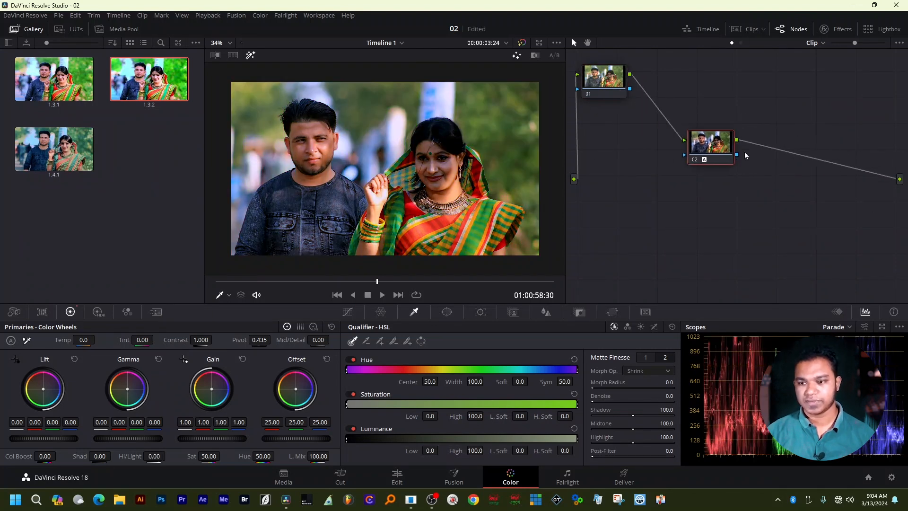
pyautogui.press('Delete')
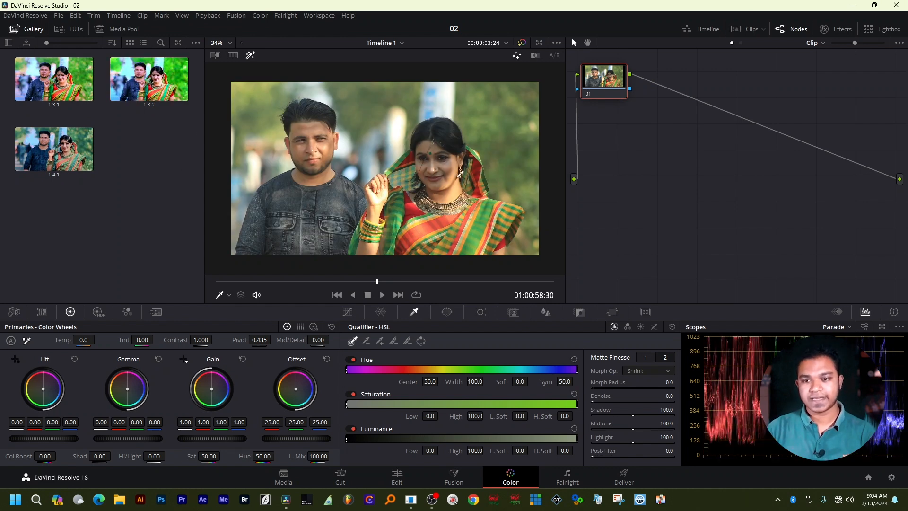
# Step: Add a serial node after node 01 and place it diagonally below that node
pyautogui.moveTo(617, 85); pyautogui.dragTo(638, 118)
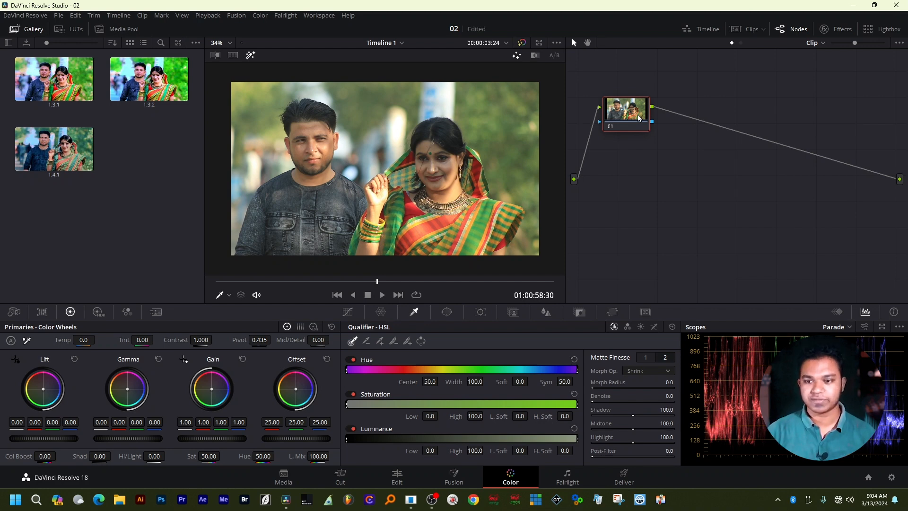
pyautogui.rightClick(639, 119)
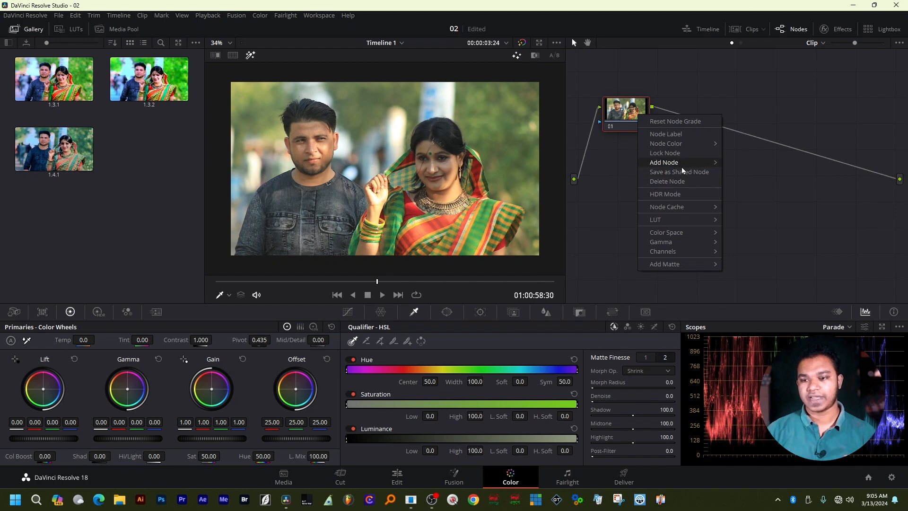
pyautogui.moveTo(684, 164)
pyautogui.click(739, 162)
pyautogui.moveTo(688, 114); pyautogui.dragTo(687, 169)
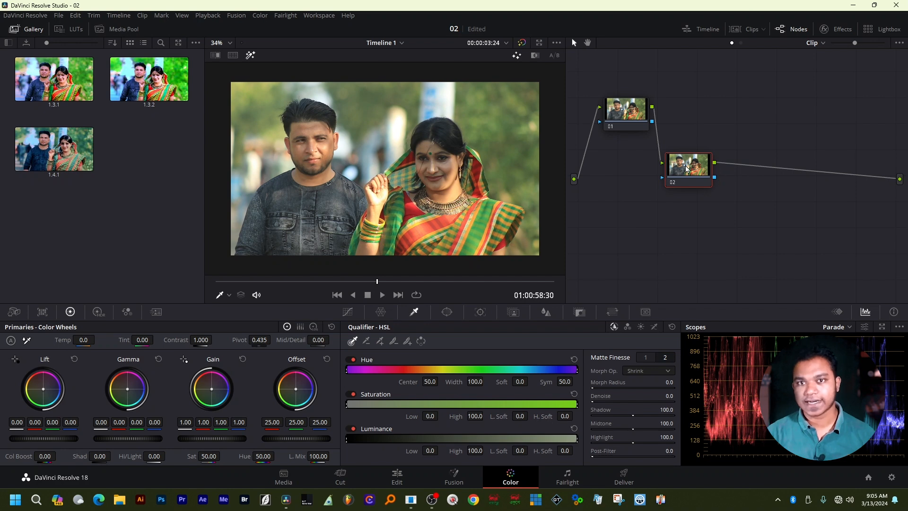
pyautogui.moveTo(685, 179); pyautogui.dragTo(681, 160)
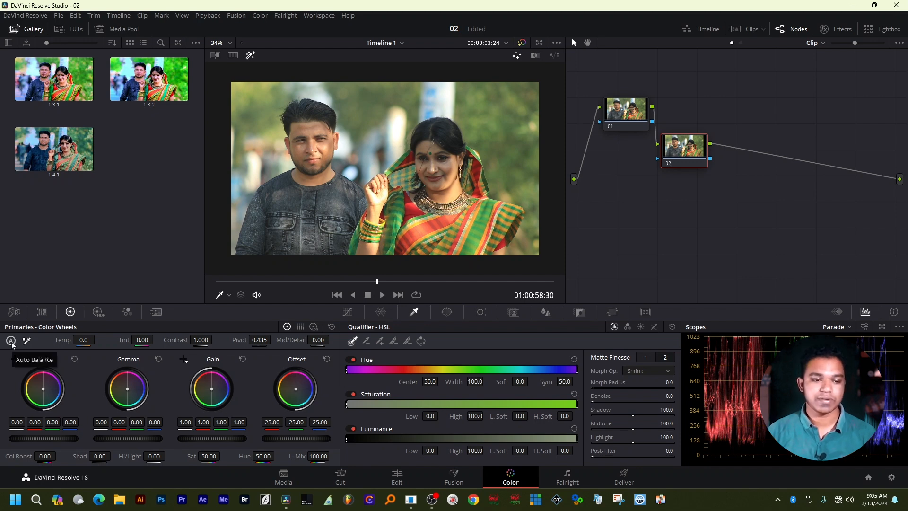
# Step: Apply Auto Balance to node 02, hide the gallery, and shift nodes 01 and 02 higher in the graph
pyautogui.click(11, 341)
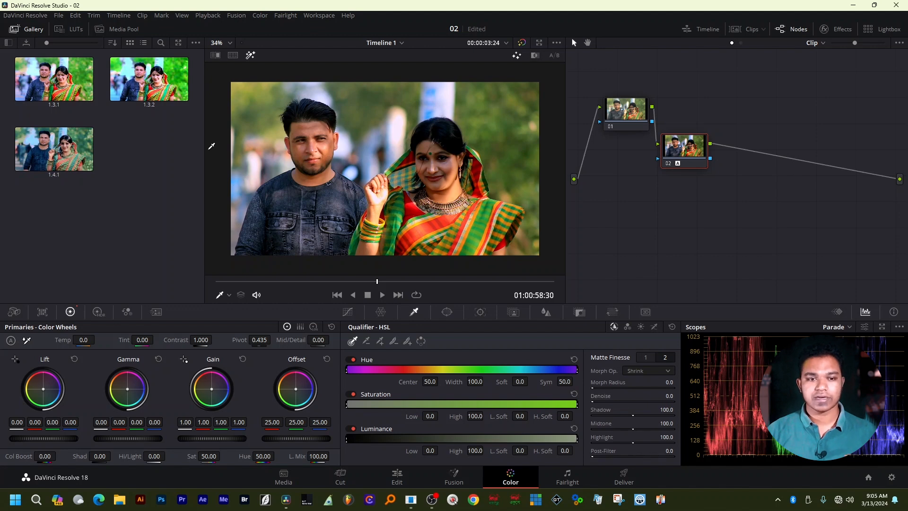
pyautogui.click(26, 32)
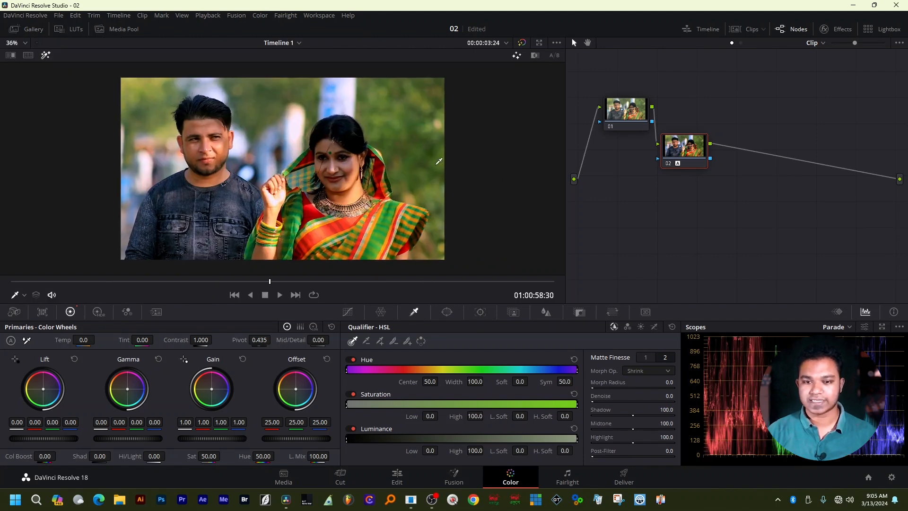
pyautogui.moveTo(620, 107); pyautogui.dragTo(608, 96)
pyautogui.moveTo(681, 146); pyautogui.dragTo(679, 126)
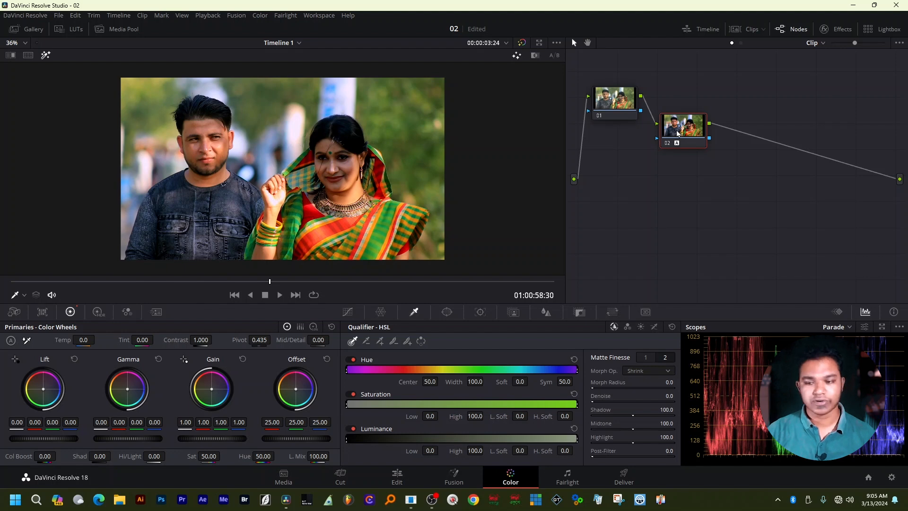
# Step: Add a serial node after node 02 and brighten it with the custom curve by pulling the white point inward and raising the midtones
pyautogui.hotkey('alt', 's')
pyautogui.moveTo(751, 146); pyautogui.dragTo(634, 188)
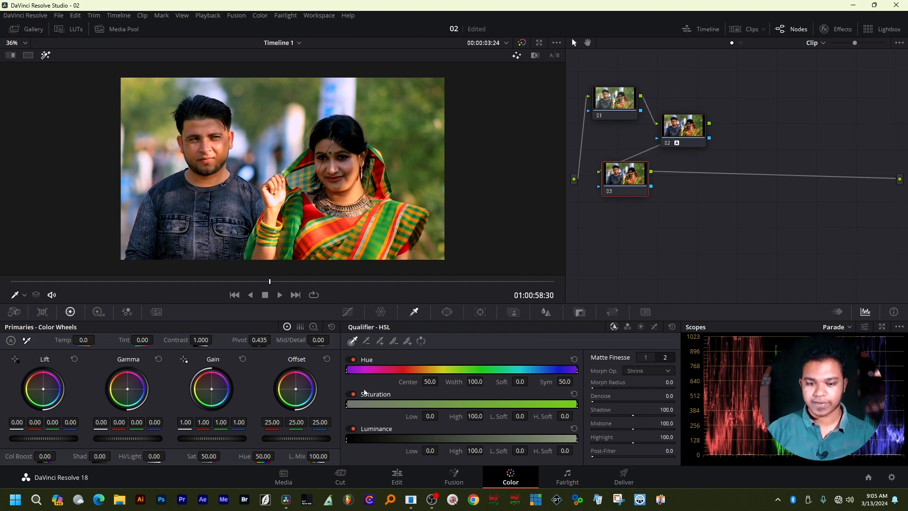
pyautogui.click(348, 311)
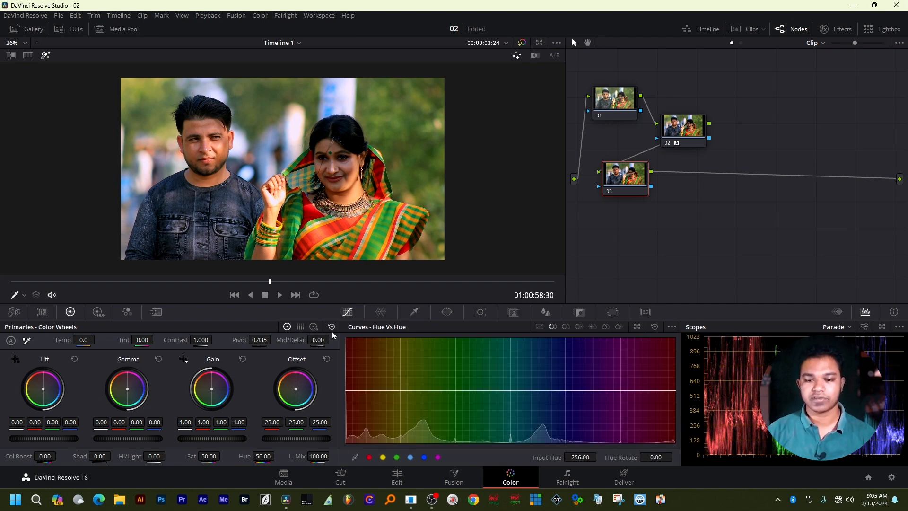
pyautogui.click(539, 326)
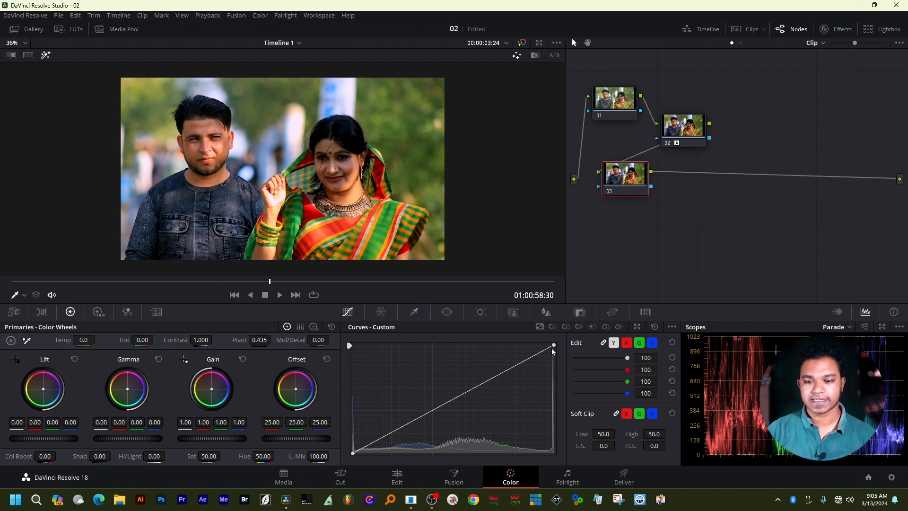
pyautogui.moveTo(554, 345); pyautogui.dragTo(501, 346)
pyautogui.moveTo(438, 390); pyautogui.dragTo(429, 387)
# Step: Arrange nodes 02 and 03 in a row, add a serial node after them, and fine-tune node 03's midtone curve point
pyautogui.moveTo(634, 193); pyautogui.dragTo(710, 209)
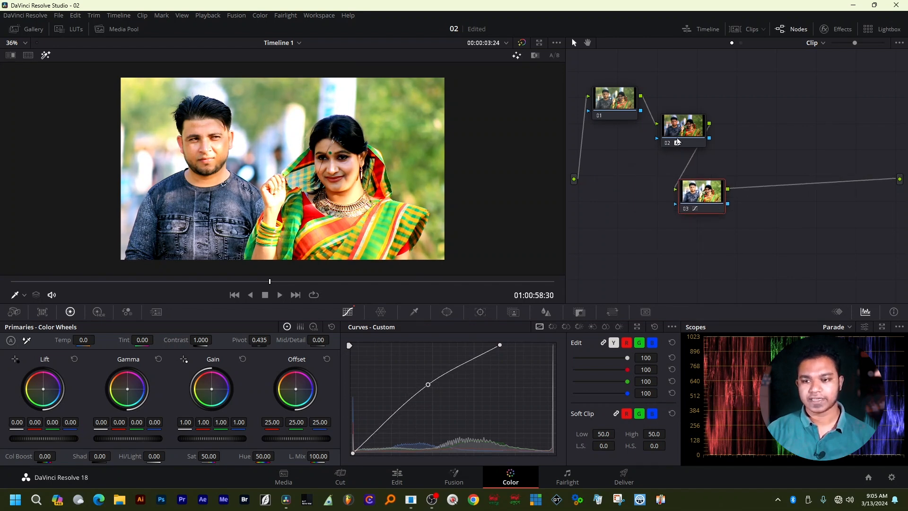
pyautogui.moveTo(677, 141); pyautogui.dragTo(608, 160)
pyautogui.moveTo(704, 195); pyautogui.dragTo(690, 160)
pyautogui.hotkey('alt', 's')
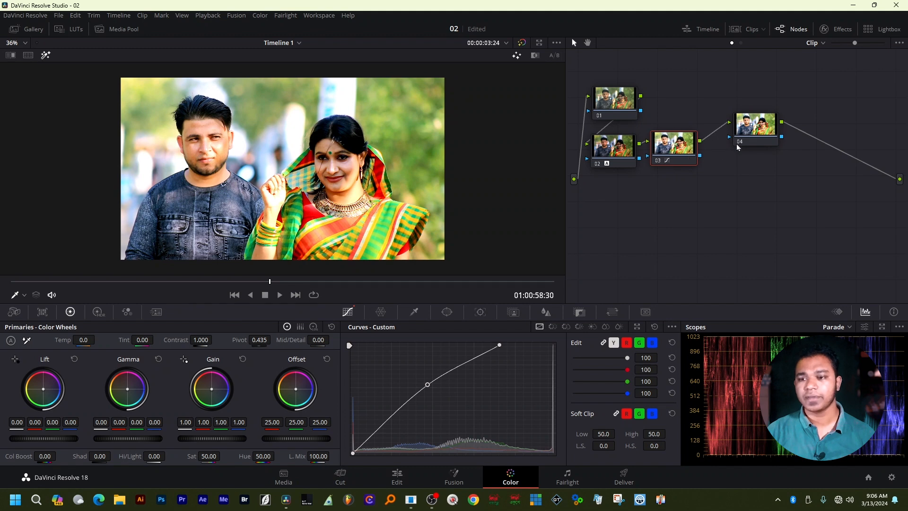
pyautogui.moveTo(747, 138); pyautogui.dragTo(738, 141)
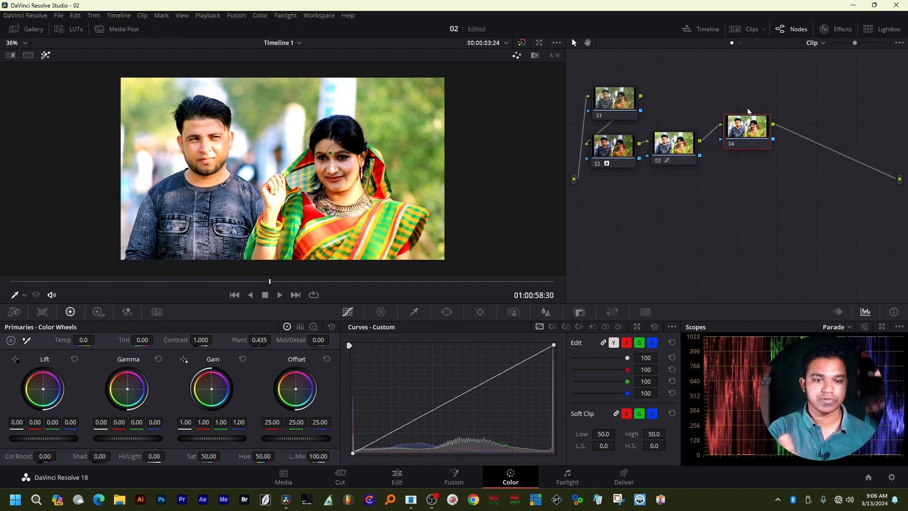
pyautogui.click(676, 147)
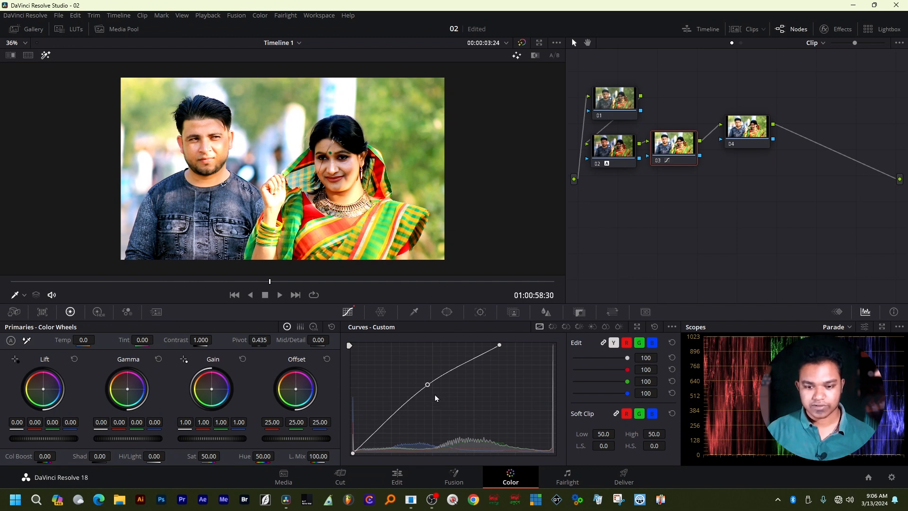
pyautogui.moveTo(428, 385); pyautogui.dragTo(431, 385)
# Step: Add two parallel nodes alongside node 04, feeding into a shared mixer
pyautogui.click(752, 134)
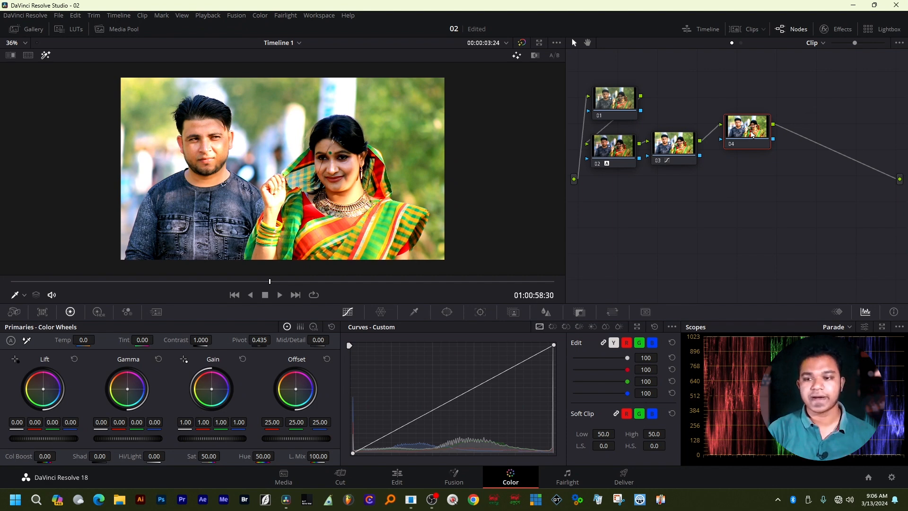
pyautogui.hotkey('alt', 'p')
pyautogui.hotkey('alt', 'p')
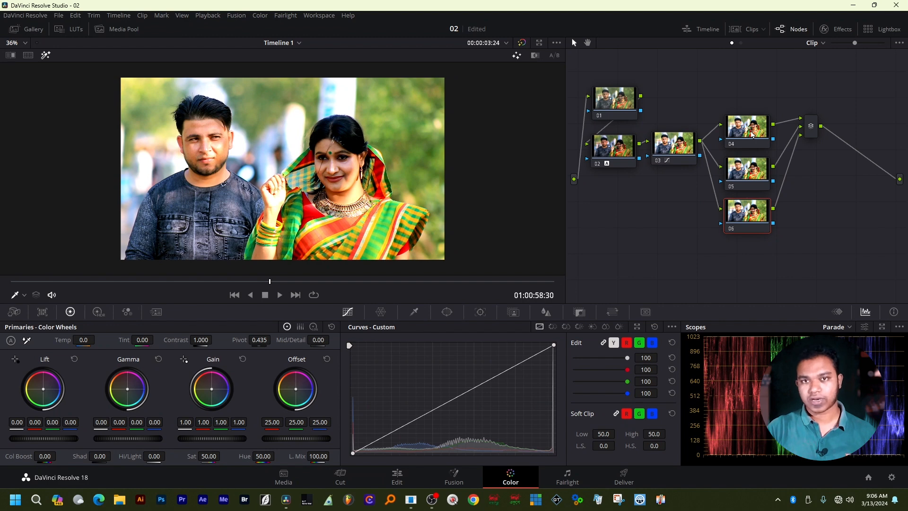
pyautogui.moveTo(752, 74); pyautogui.dragTo(742, 270)
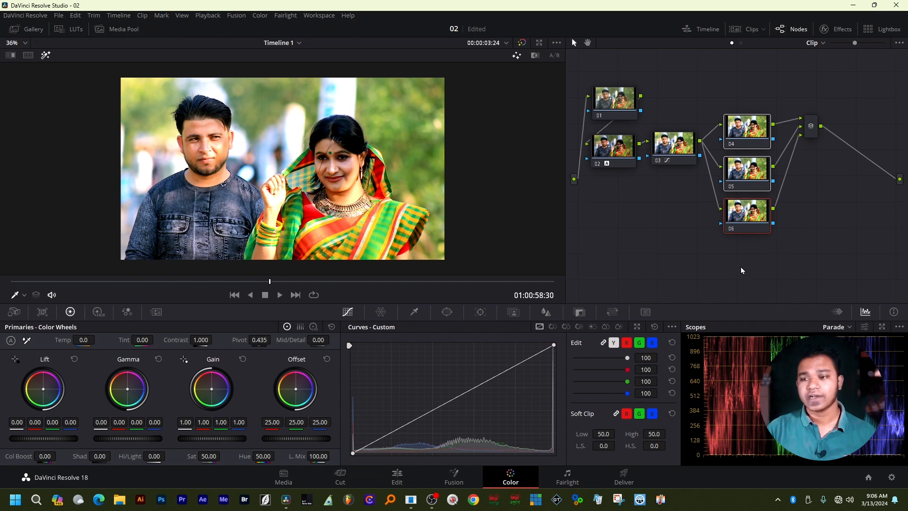
# Step: Add a serial node after the mixer, place it beside the mixer, and move node 04 higher in the graph
pyautogui.click(810, 129)
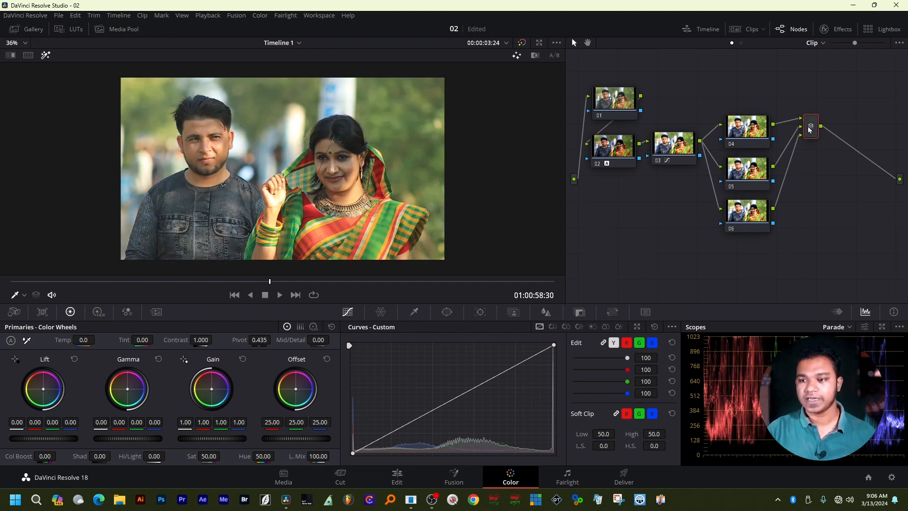
pyautogui.hotkey('alt', 's')
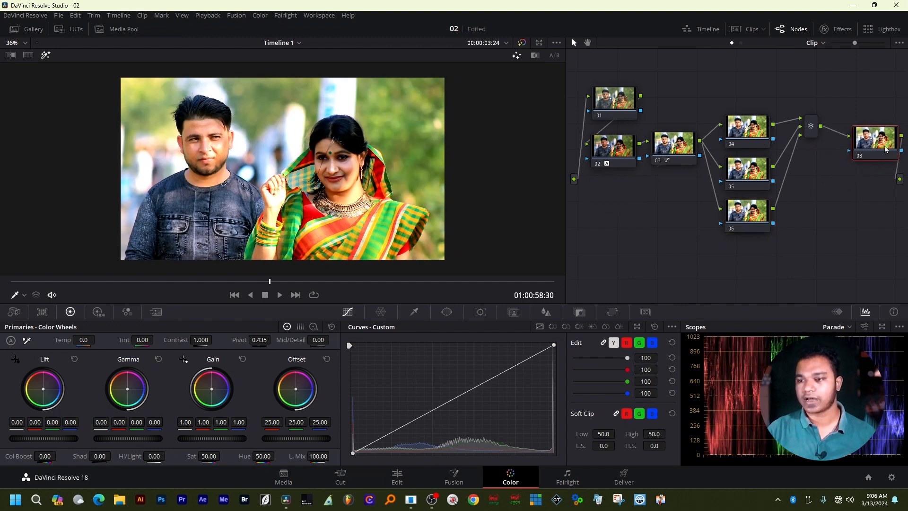
pyautogui.moveTo(877, 131); pyautogui.dragTo(871, 129)
pyautogui.moveTo(764, 137); pyautogui.dragTo(760, 110)
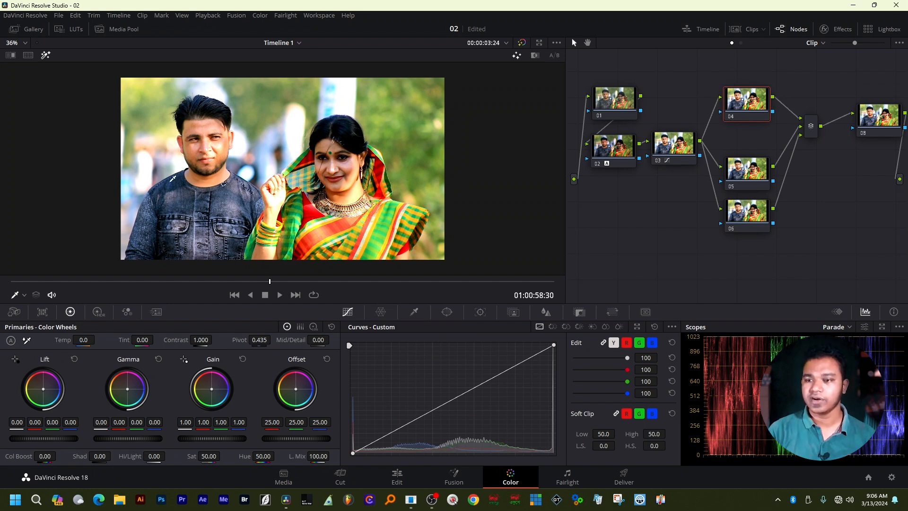
pyautogui.click(757, 182)
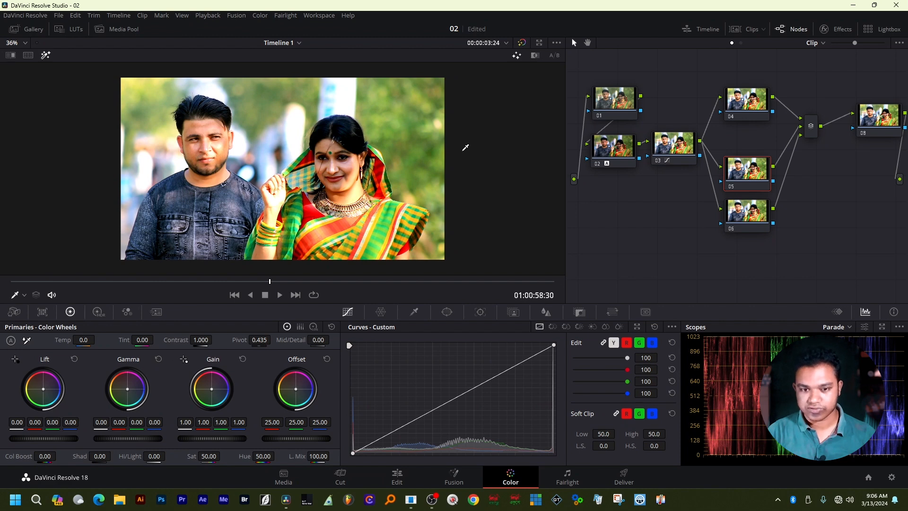
pyautogui.click(754, 221)
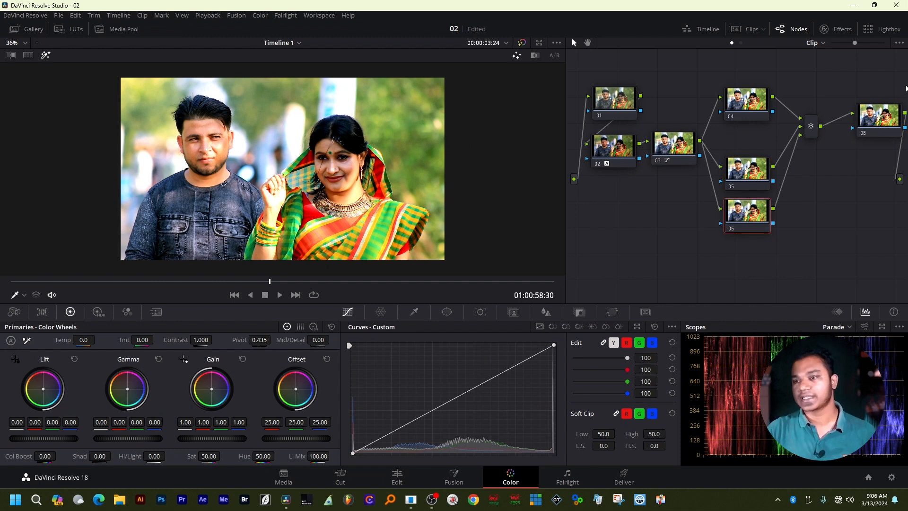
pyautogui.moveTo(877, 112); pyautogui.dragTo(842, 99)
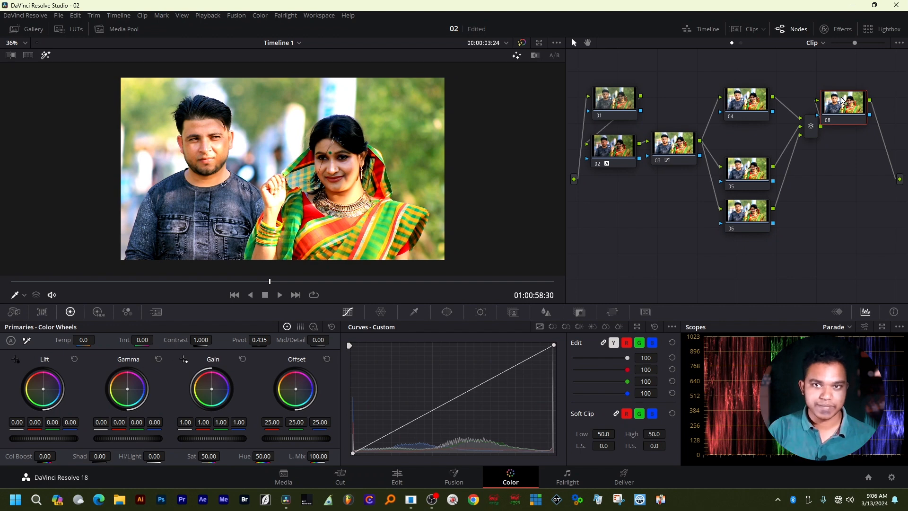
# Step: Widen the node graph area and shift node 04's Gain to red 1.04, green 0.98 and blue 1.09
pyautogui.click(747, 102)
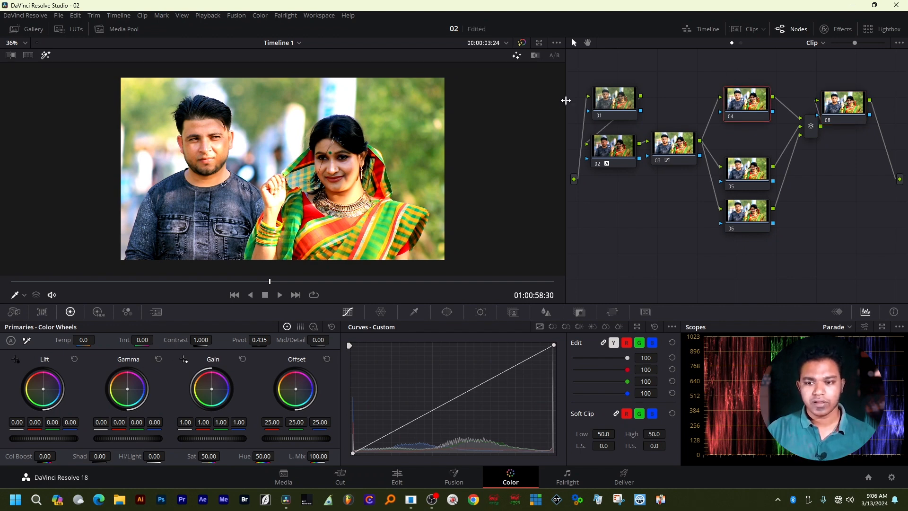
pyautogui.moveTo(566, 101); pyautogui.dragTo(491, 111)
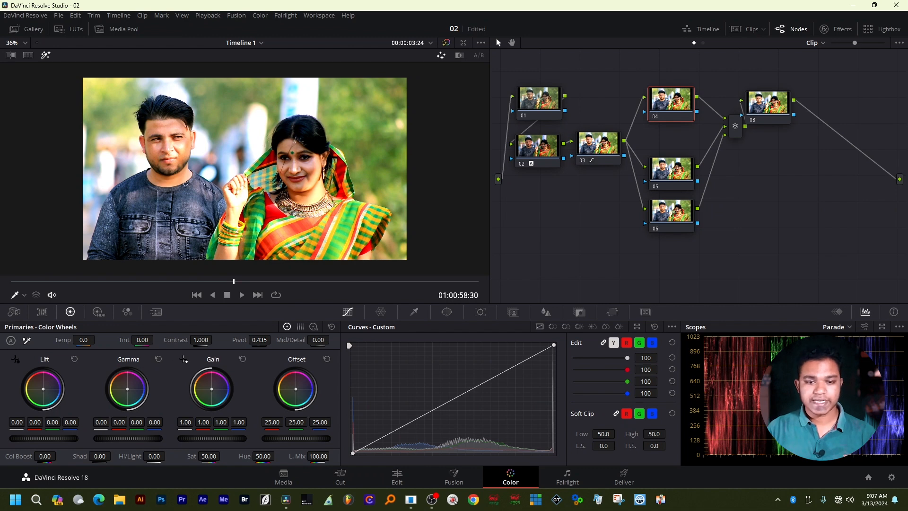
pyautogui.moveTo(214, 394); pyautogui.dragTo(216, 391)
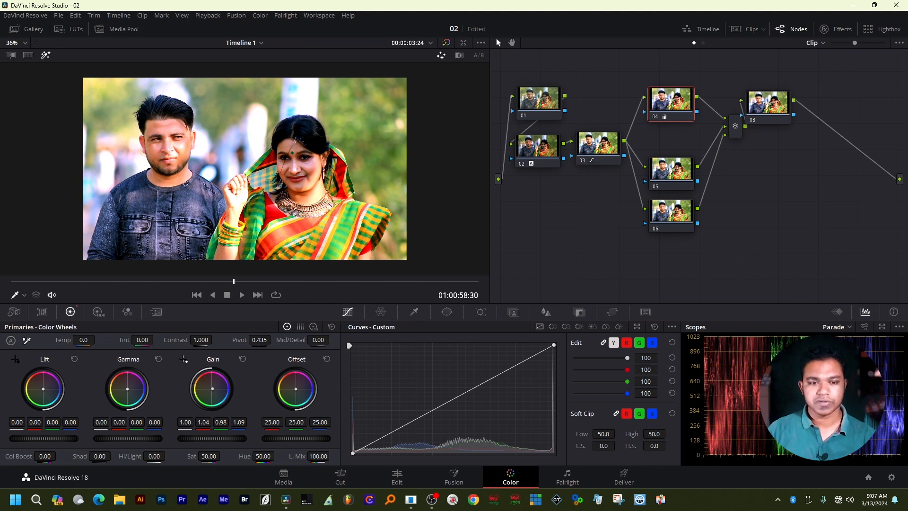
# Step: Place node 05 just below node 04 and raise its greens on the Hue Vs Sat curve to a saturation of 1.86
pyautogui.moveTo(680, 179); pyautogui.dragTo(690, 157)
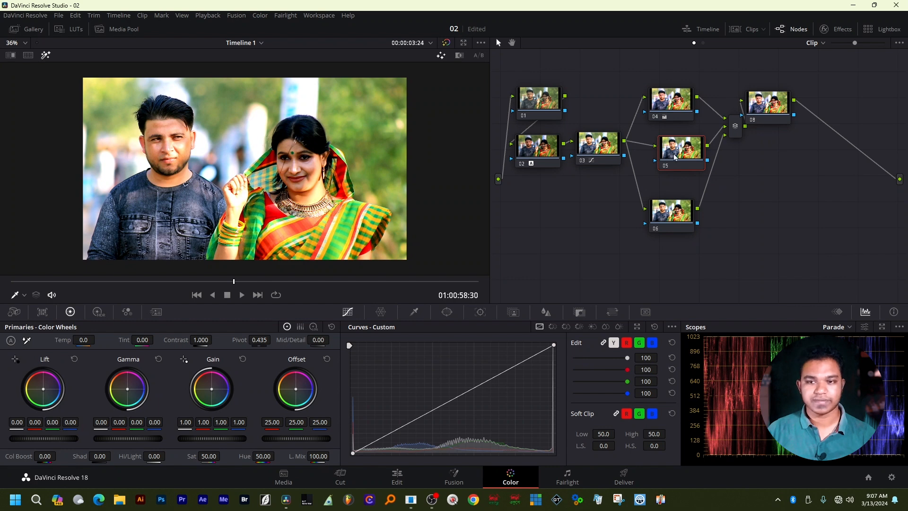
pyautogui.moveTo(682, 158); pyautogui.dragTo(670, 160)
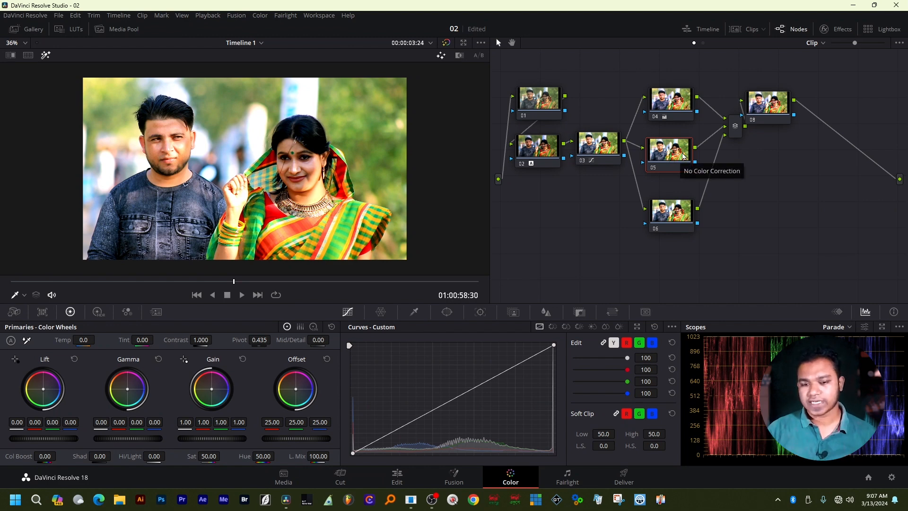
pyautogui.click(552, 327)
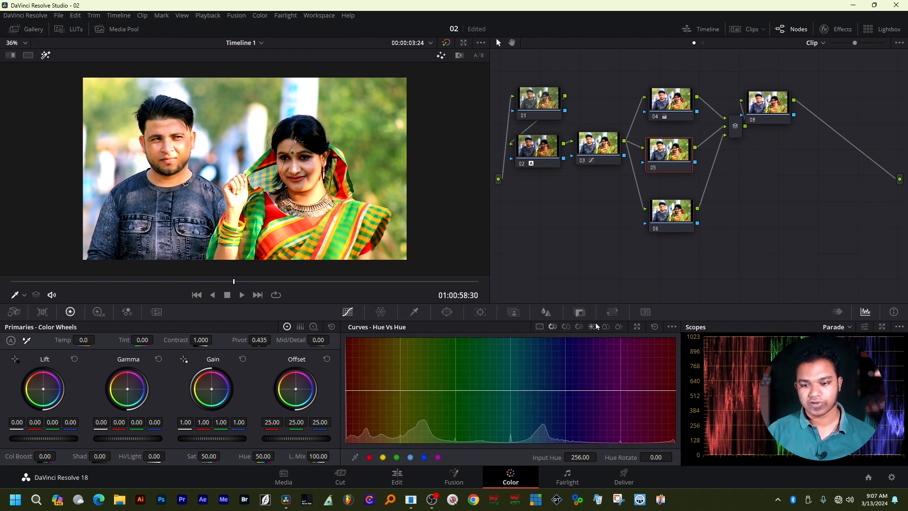
pyautogui.click(565, 326)
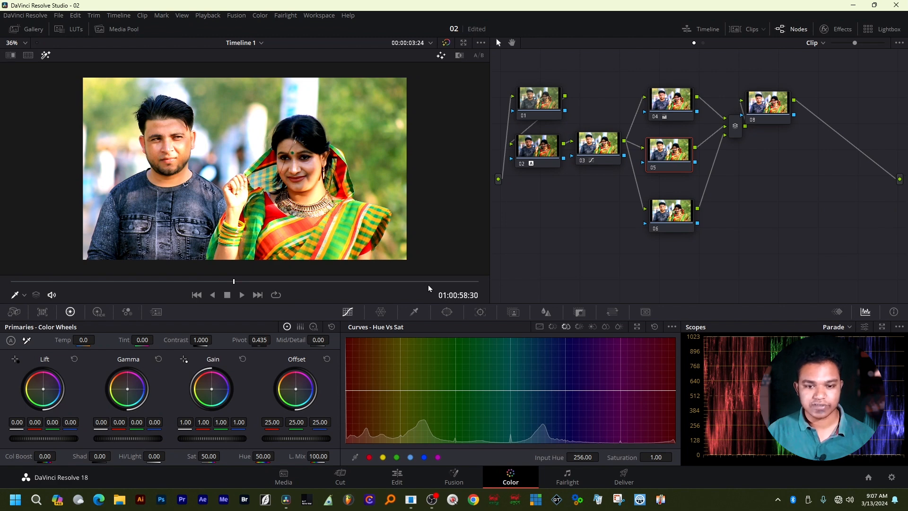
pyautogui.click(398, 458)
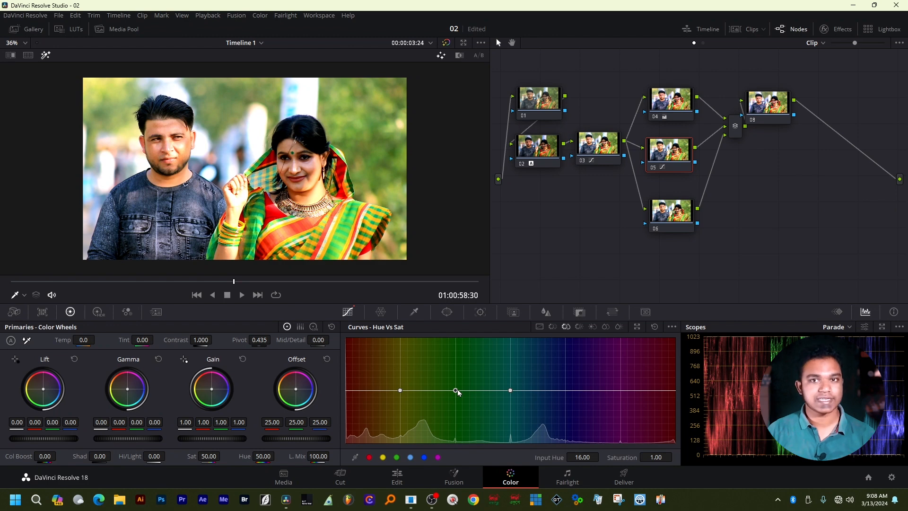
pyautogui.moveTo(457, 392); pyautogui.dragTo(458, 346)
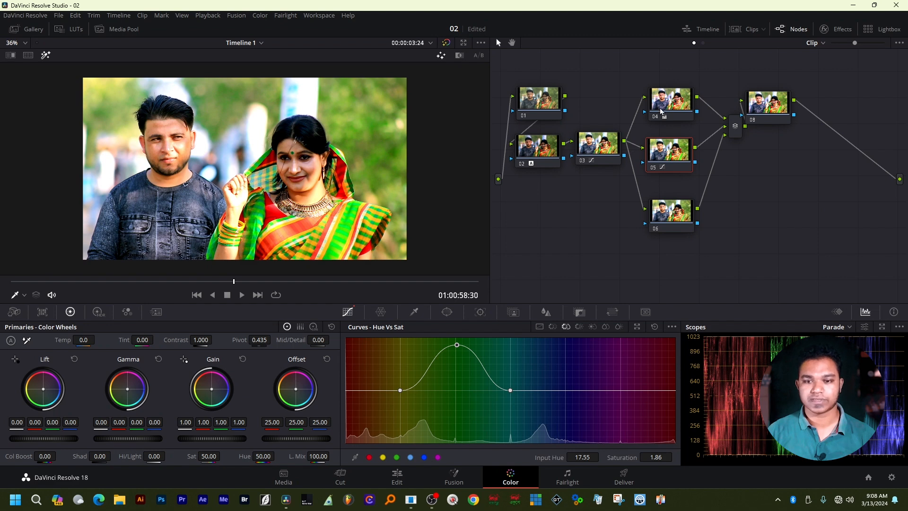
pyautogui.click(661, 110)
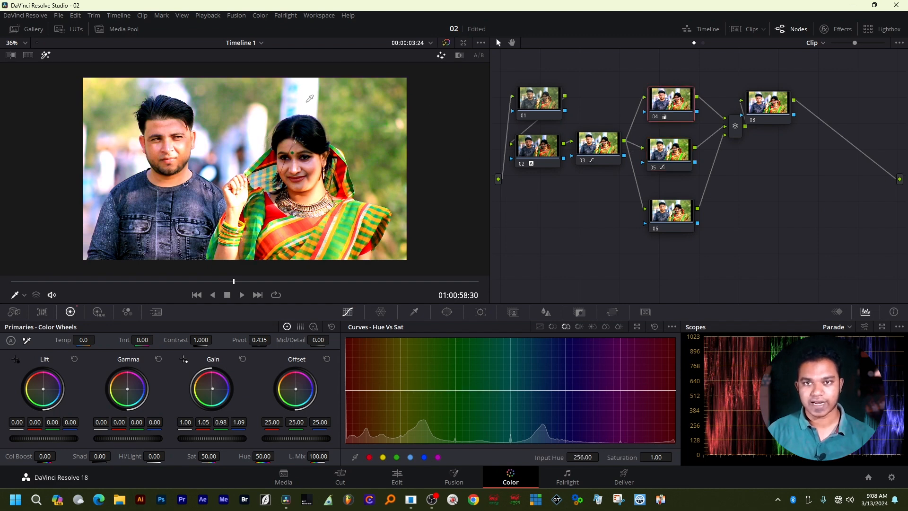
pyautogui.click(684, 155)
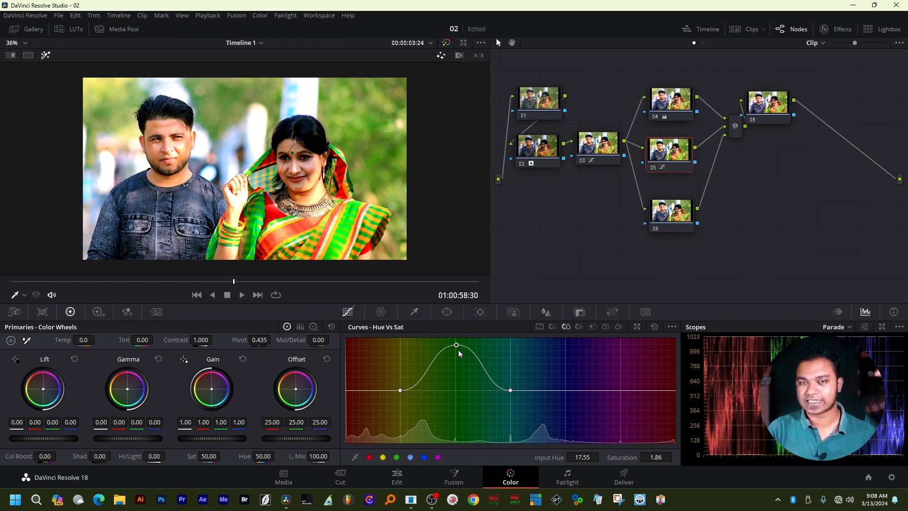
# Step: Select node 06, enlarge the clip in the viewer, review its playback and park the playhead at 01:00:59:23
pyautogui.click(685, 208)
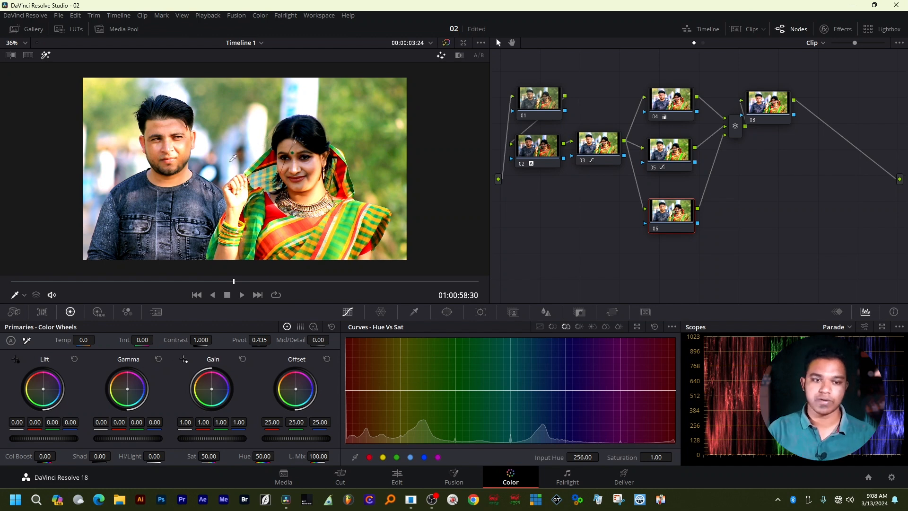
pyautogui.scroll(3, 233, 157)
pyautogui.scroll(-1, 233, 157)
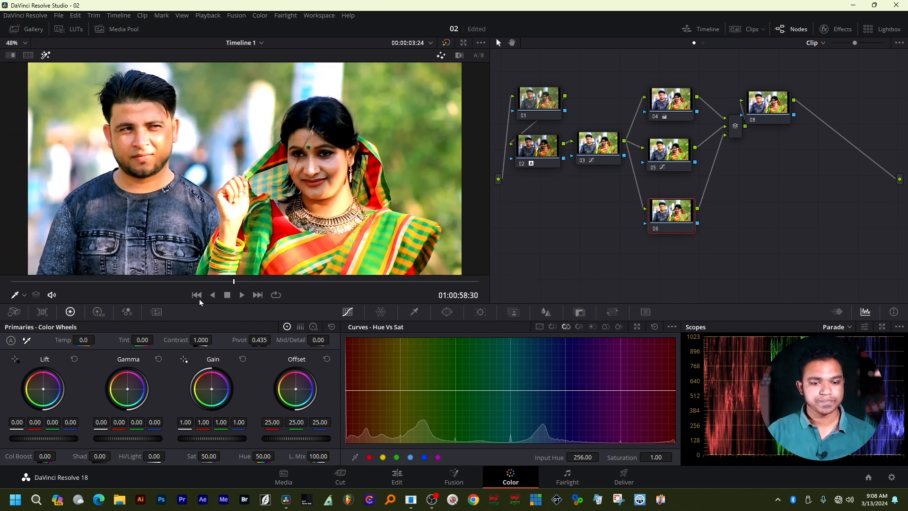
pyautogui.click(266, 281)
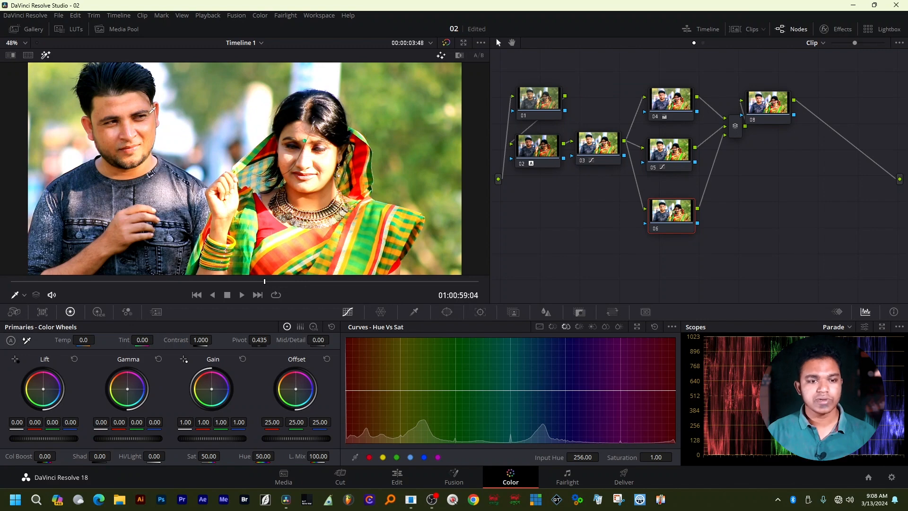
pyautogui.click(179, 281)
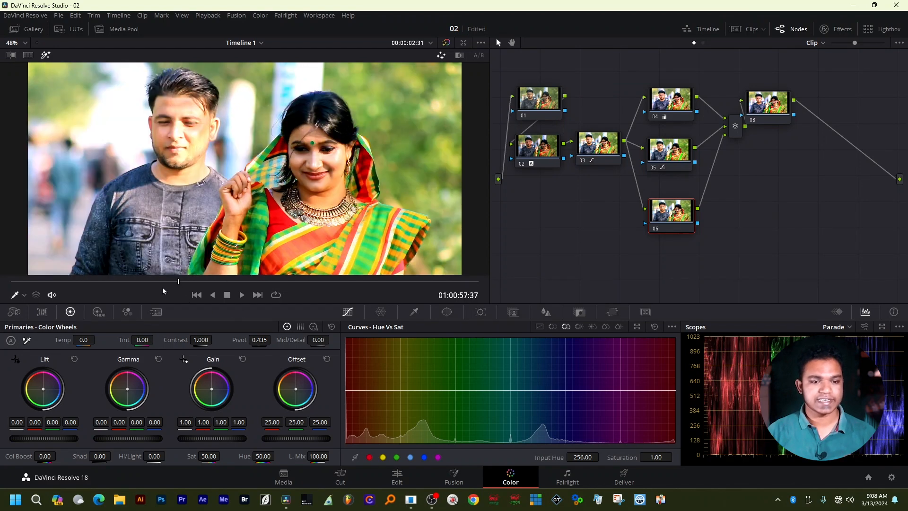
pyautogui.click(242, 294)
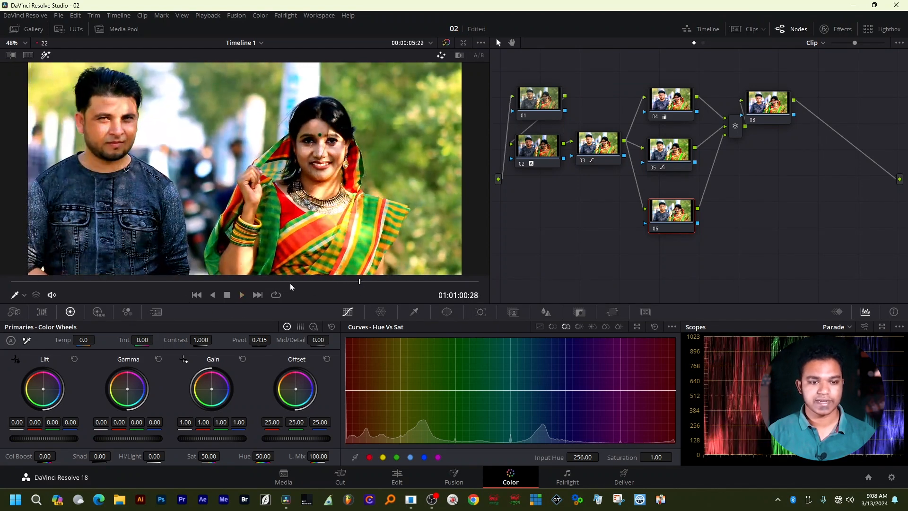
pyautogui.press('space')
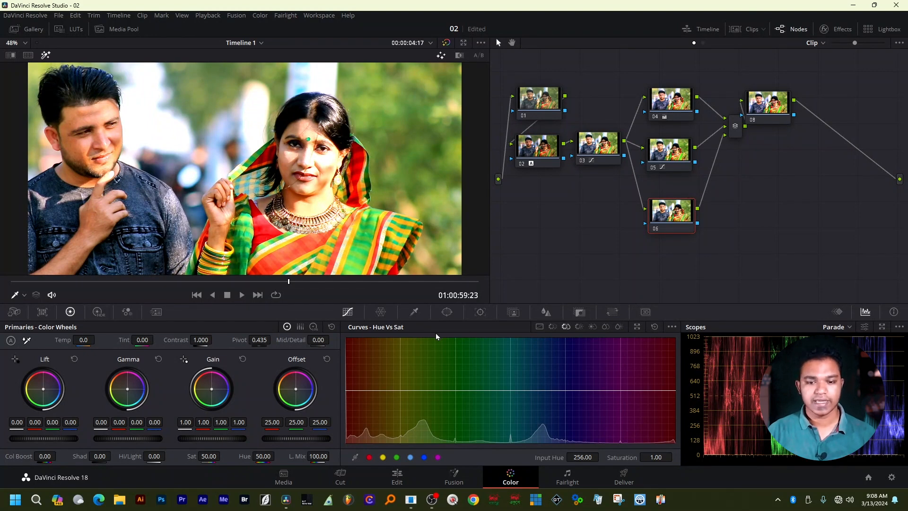
# Step: Key the skin tones on node 06 with the HSL qualifier, adding more areas of the faces, and save the project
pyautogui.click(414, 312)
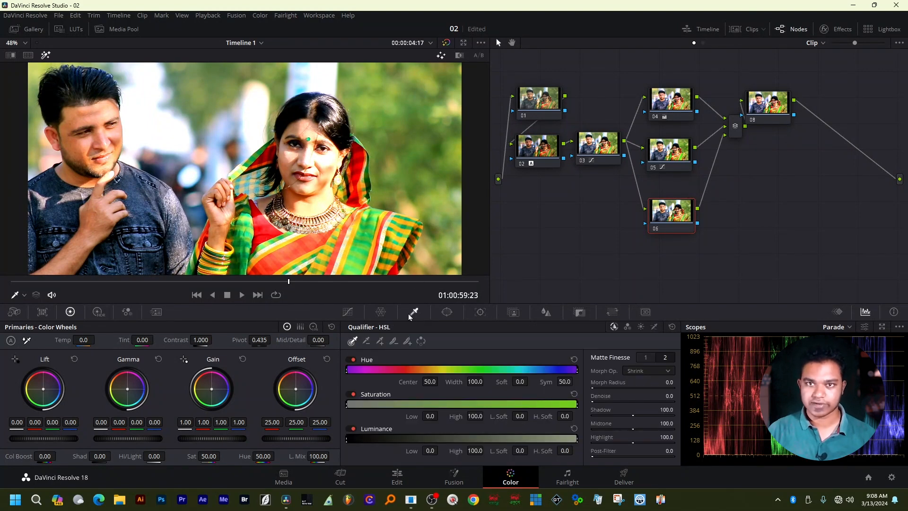
pyautogui.click(76, 116)
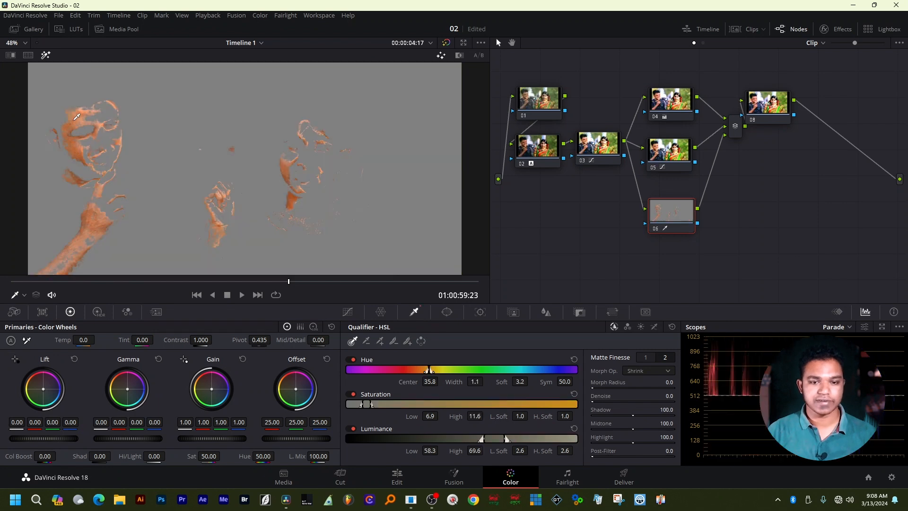
pyautogui.click(381, 343)
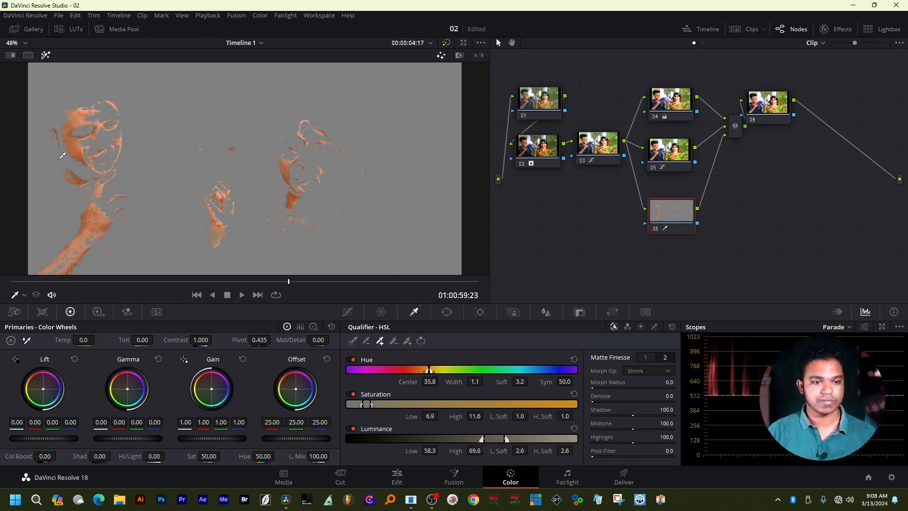
pyautogui.moveTo(78, 156)
pyautogui.mouseDown()
pyautogui.moveTo(101, 116)
pyautogui.moveTo(73, 113)
pyautogui.moveTo(71, 137)
pyautogui.moveTo(85, 156)
pyautogui.moveTo(114, 138)
pyautogui.mouseUp()
pyautogui.moveTo(339, 154)
pyautogui.mouseDown()
pyautogui.moveTo(338, 188)
pyautogui.moveTo(325, 205)
pyautogui.mouseUp()
pyautogui.hotkey('ctrl', 'z')
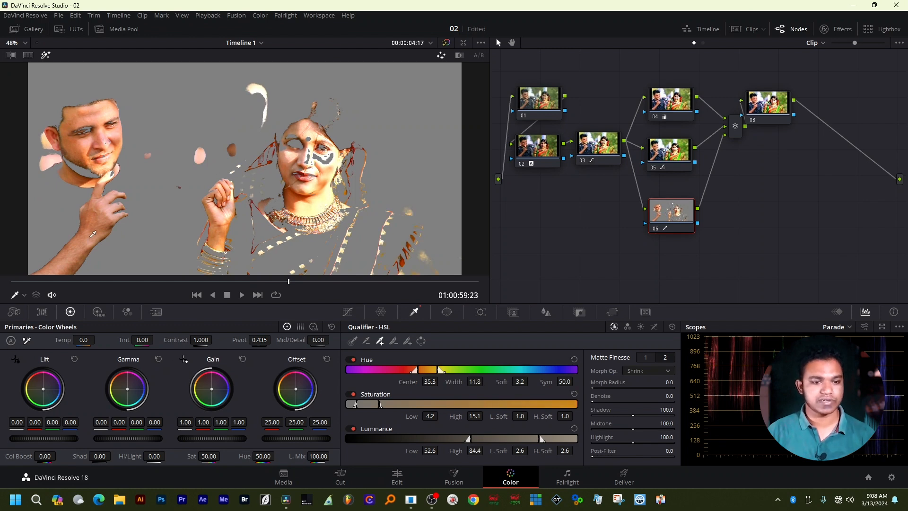
pyautogui.hotkey('ctrl', 's')
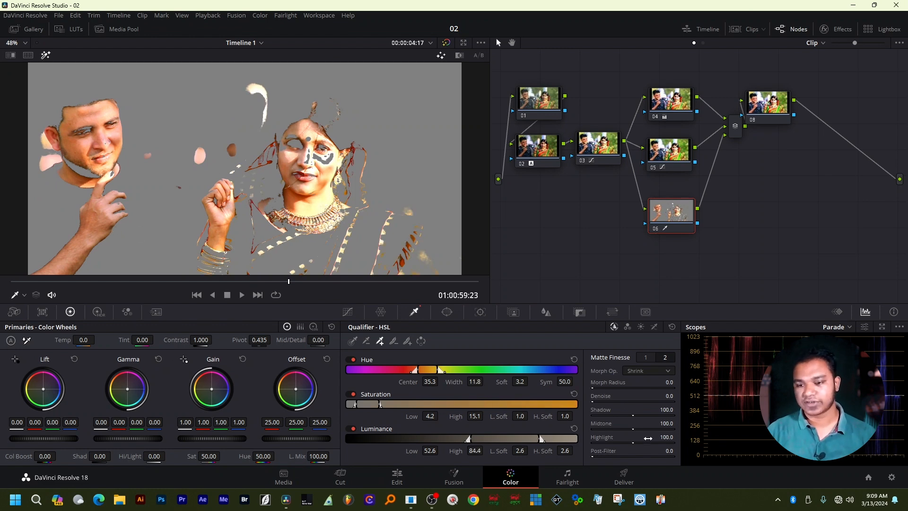
# Step: Refine node 06's skin key with Denoise at 36.1 and a saturation range of 2.9 to 13.9
pyautogui.moveTo(600, 400); pyautogui.dragTo(623, 401)
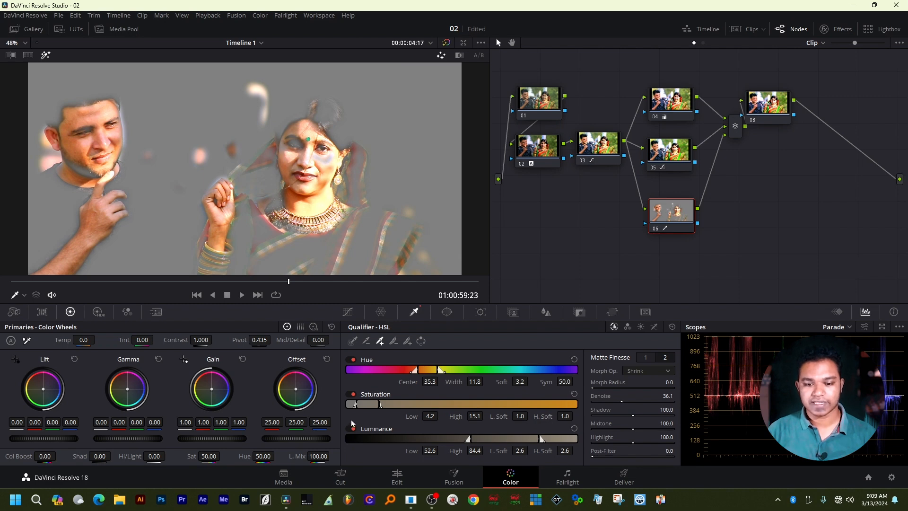
pyautogui.moveTo(365, 403); pyautogui.dragTo(362, 403)
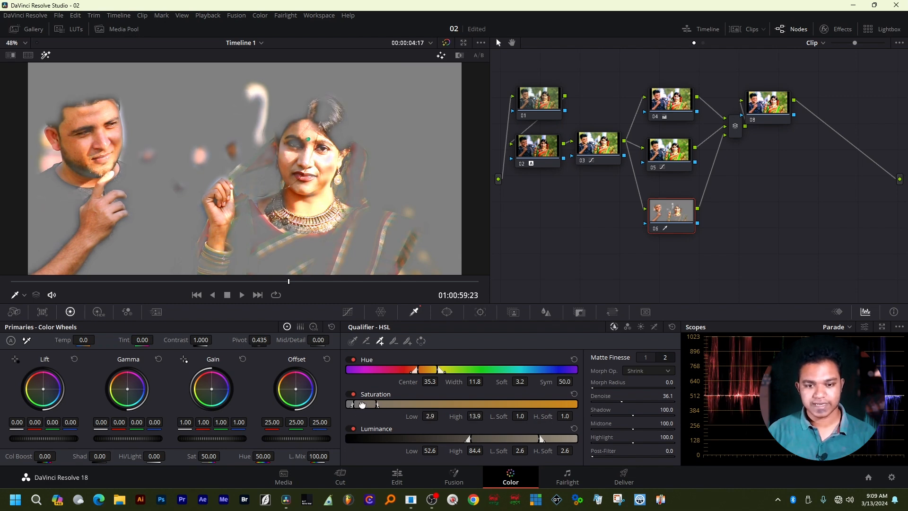
# Step: Set node 06's saturation to 40 and Mid/Detail to -100, checking the keyed skin at full screen
pyautogui.moveTo(219, 456); pyautogui.dragTo(200, 456)
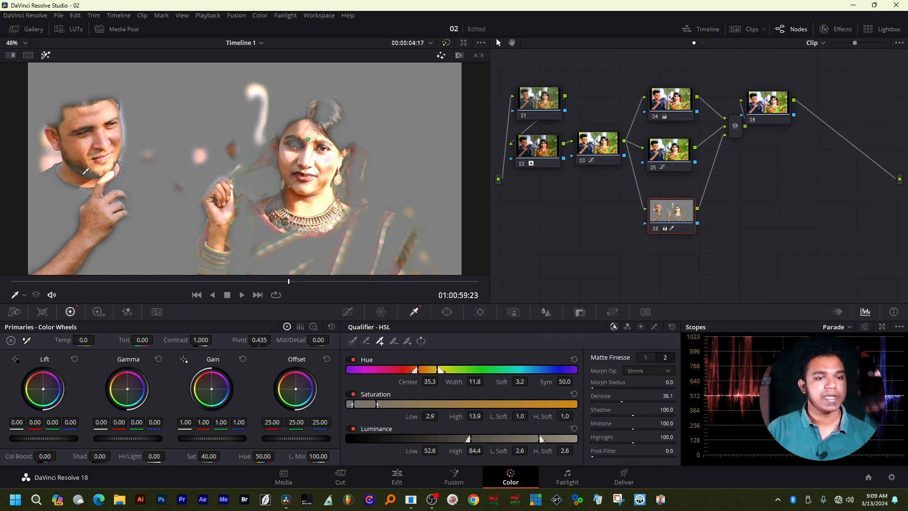
pyautogui.scroll(1, 93, 148)
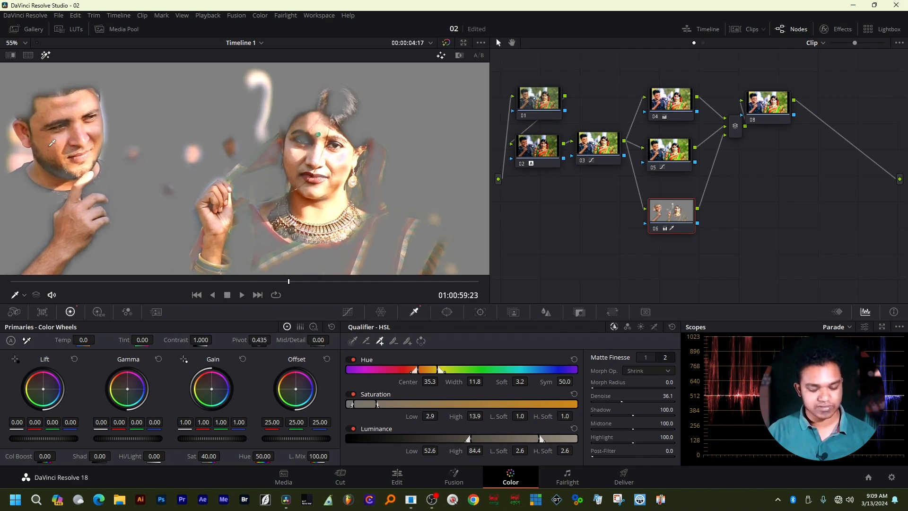
pyautogui.hotkey('ctrl', 'f')
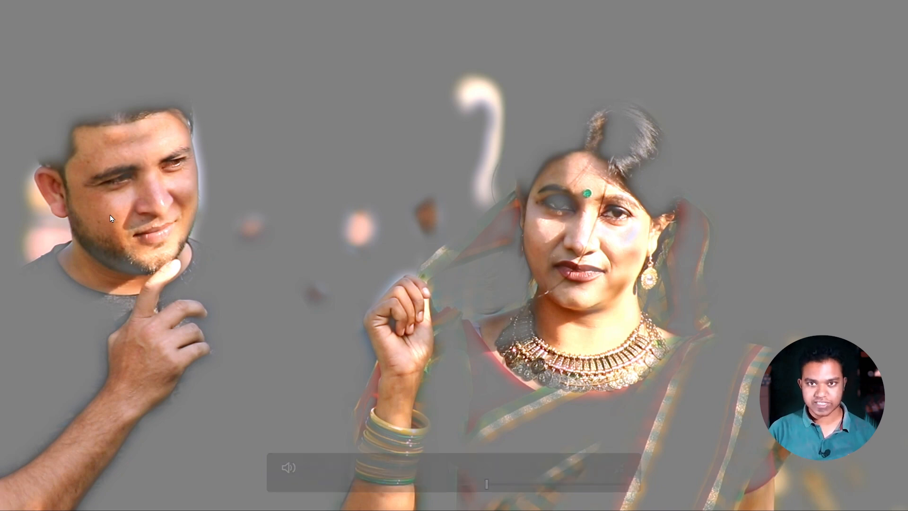
pyautogui.hotkey('ctrl', 'f')
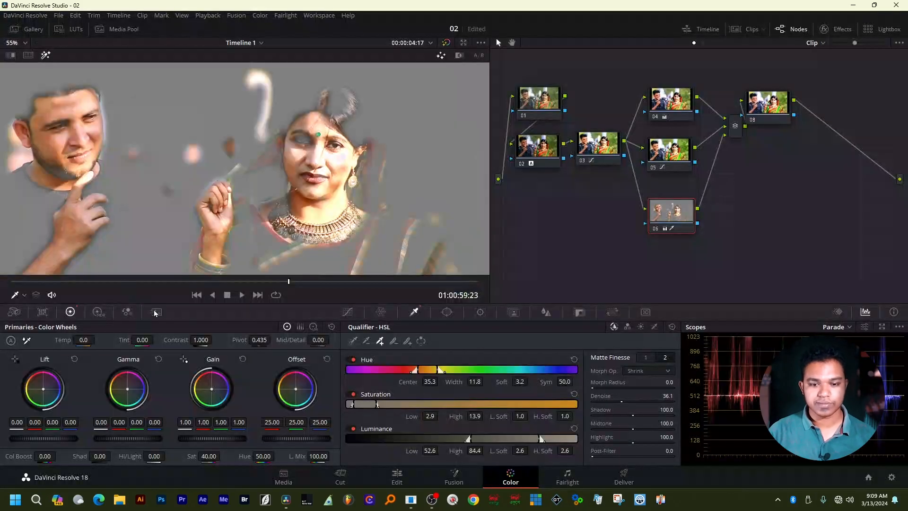
pyautogui.moveTo(310, 342); pyautogui.dragTo(272, 342)
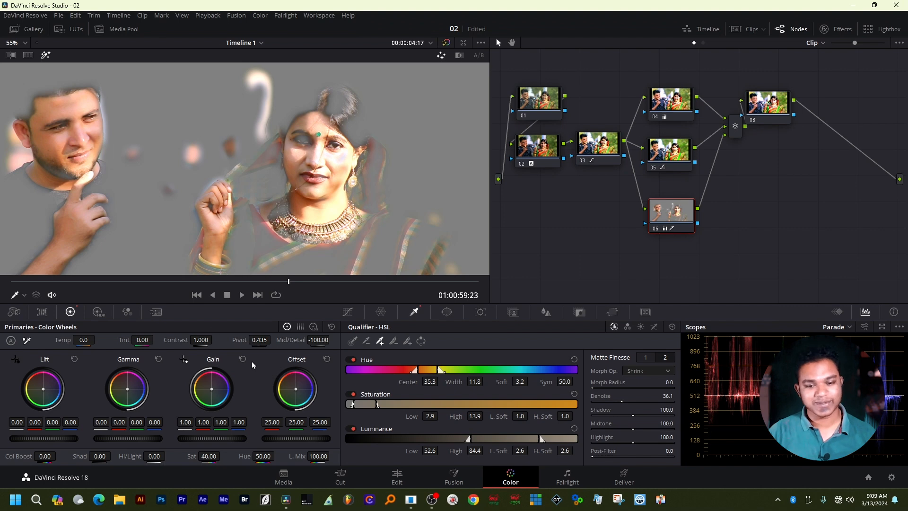
# Step: Rearrange the graph by moving nodes 03 to 06 and their mixer lower and closer to node 02, and node 08 higher up
pyautogui.click(774, 117)
pyautogui.scroll(-3, 370, 218)
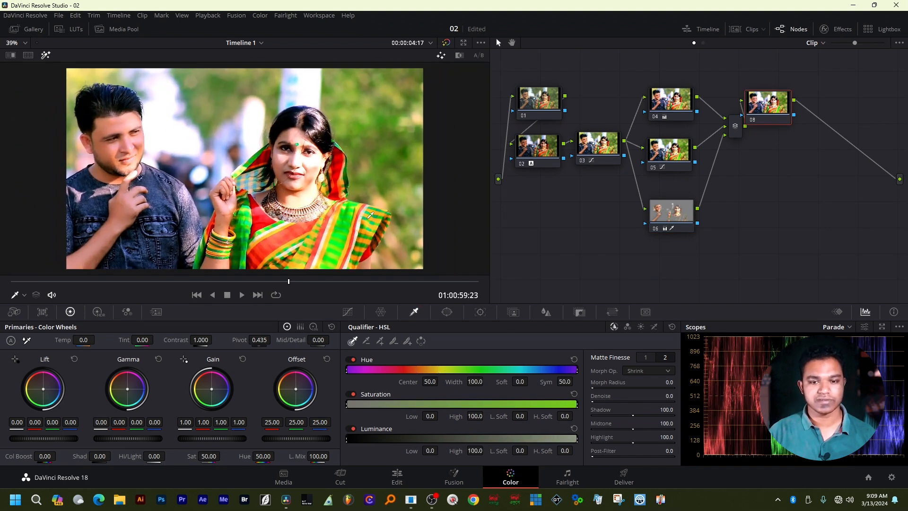
pyautogui.scroll(1, 380, 216)
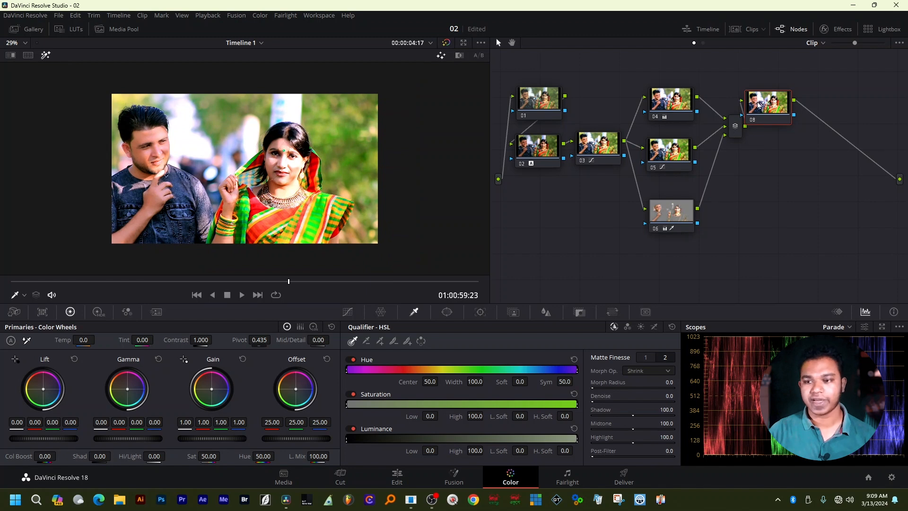
pyautogui.moveTo(781, 97); pyautogui.dragTo(813, 115)
pyautogui.moveTo(724, 57); pyautogui.dragTo(681, 211)
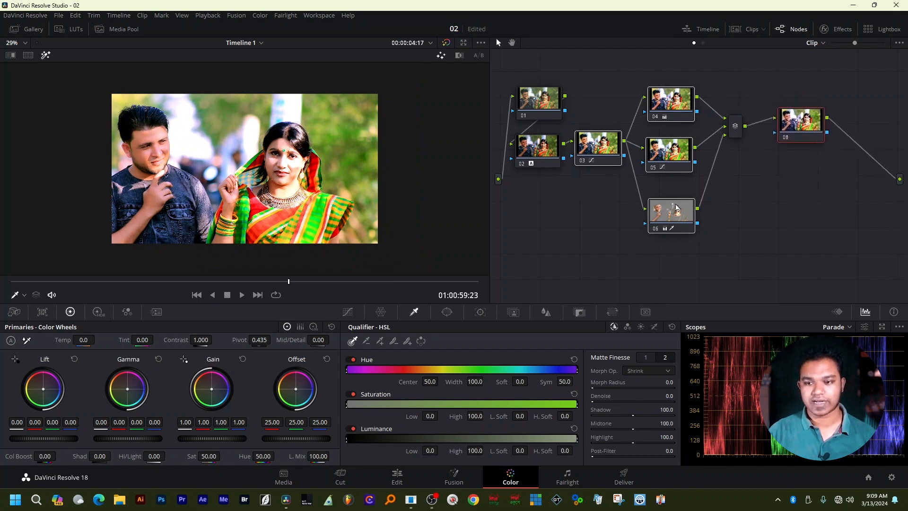
pyautogui.moveTo(684, 166); pyautogui.dragTo(636, 220)
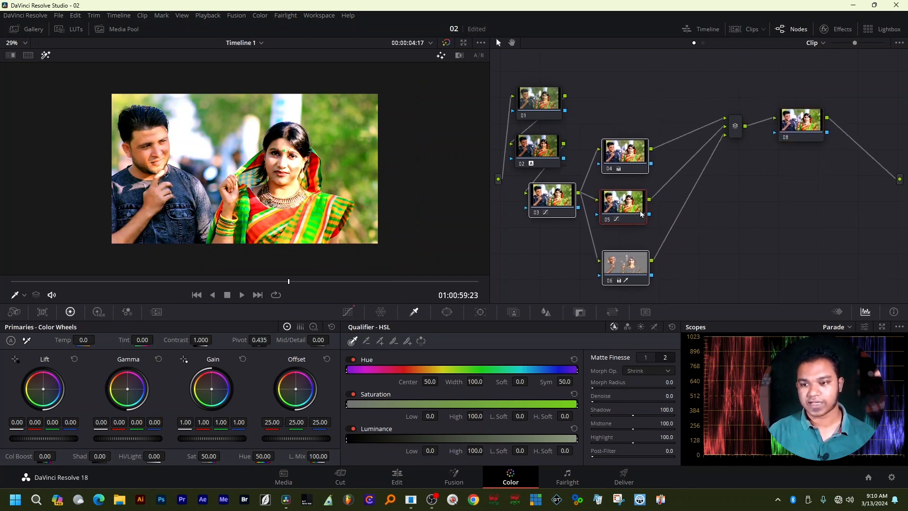
pyautogui.moveTo(731, 135); pyautogui.dragTo(686, 185)
pyautogui.moveTo(812, 124); pyautogui.dragTo(759, 97)
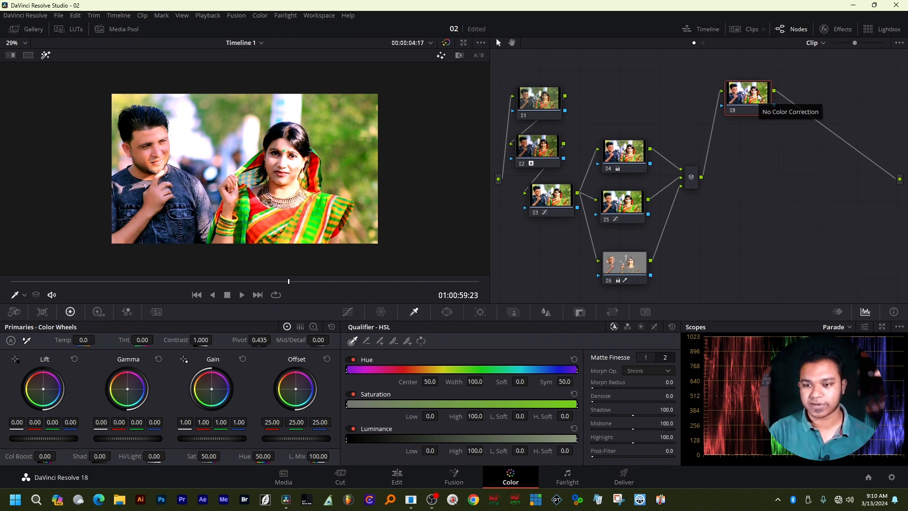
# Step: Add three layer nodes alongside node 08 and a serial node after their mixer, leaving node 08 selected
pyautogui.hotkey('alt', 'l')
pyautogui.hotkey('alt', 'l')
pyautogui.hotkey('alt', 'l')
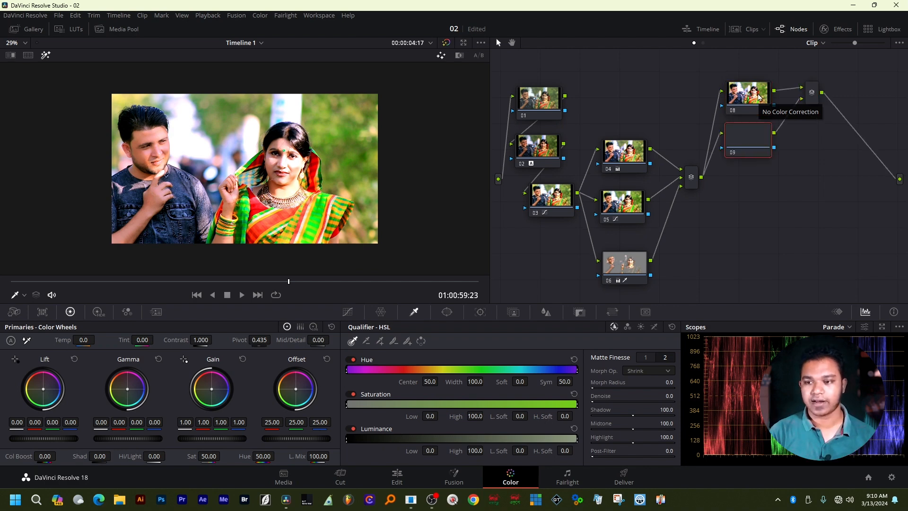
pyautogui.click(815, 90)
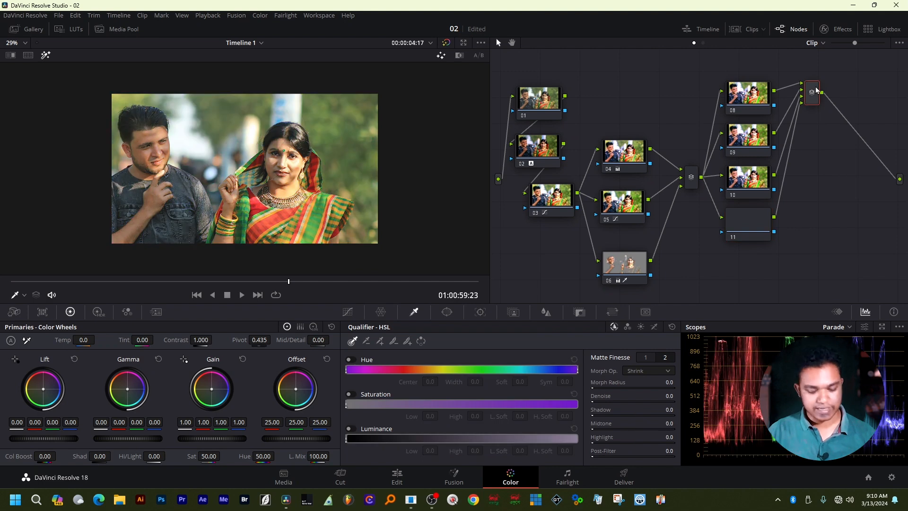
pyautogui.hotkey('alt', 's')
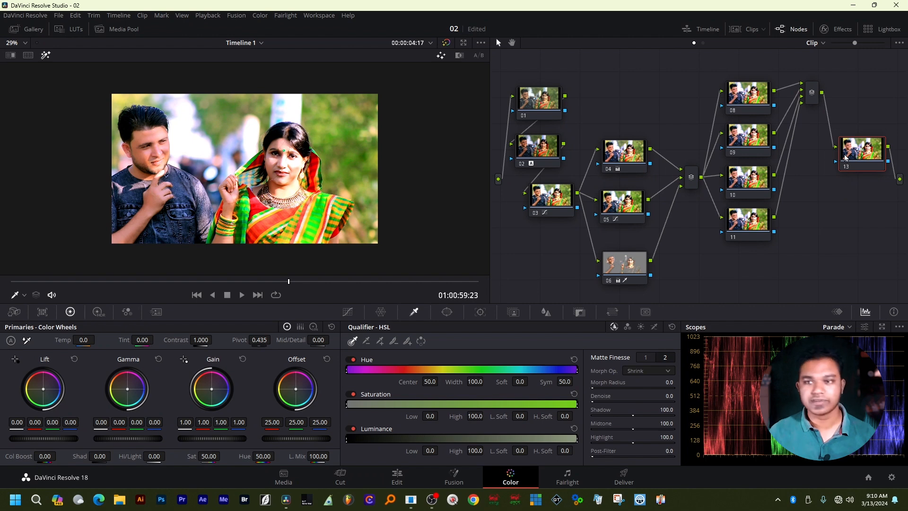
pyautogui.click(743, 101)
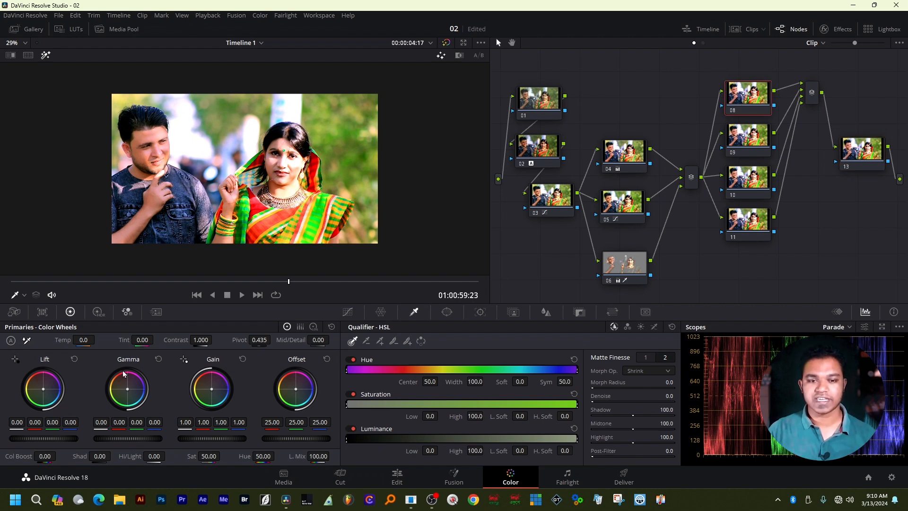
# Step: Check the reference stills in the gallery and key the green foliage beside the woman on node 08, adding a second sample
pyautogui.scroll(1, 338, 155)
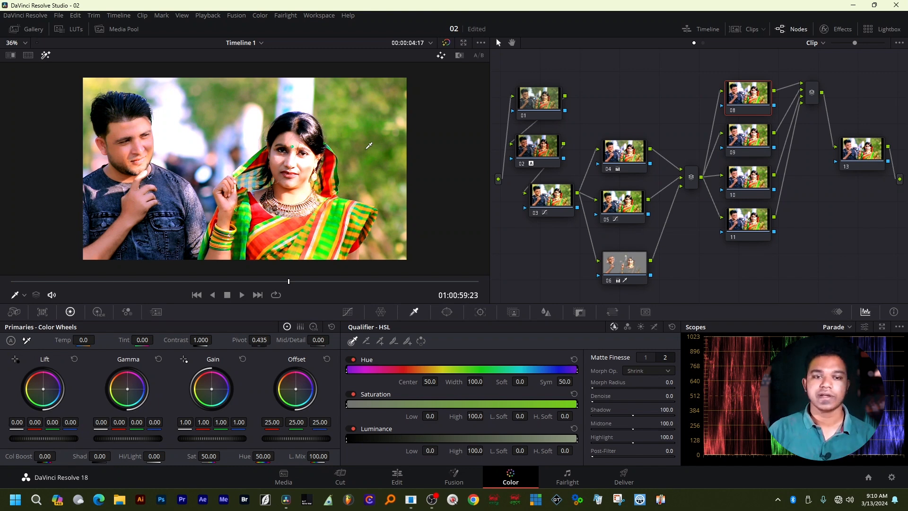
pyautogui.click(30, 29)
pyautogui.click(145, 84)
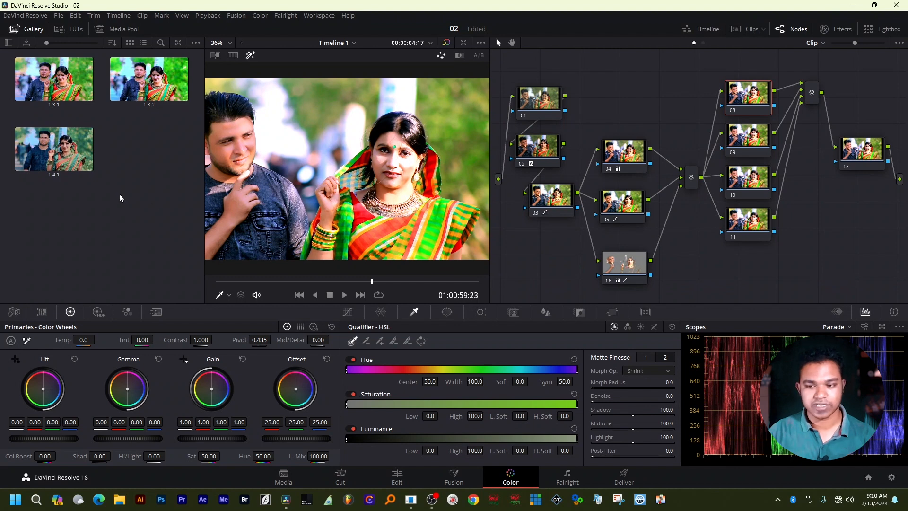
pyautogui.click(34, 29)
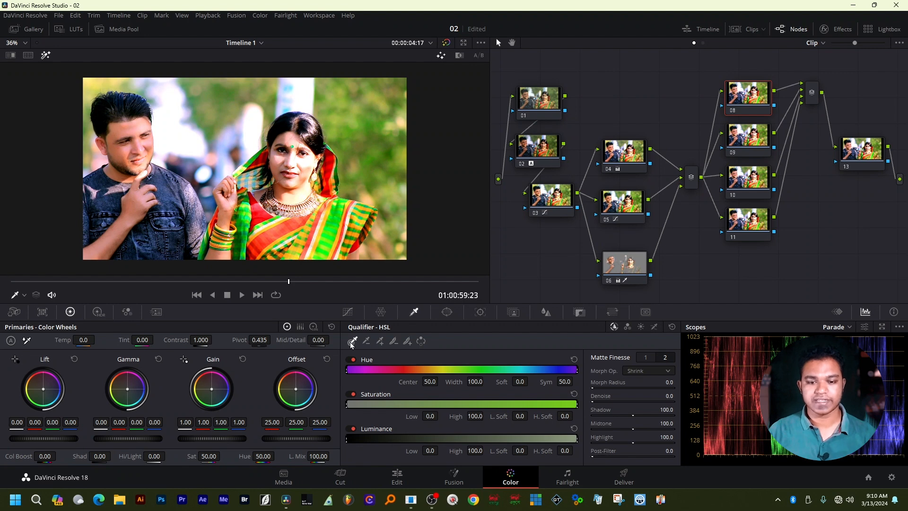
pyautogui.click(354, 111)
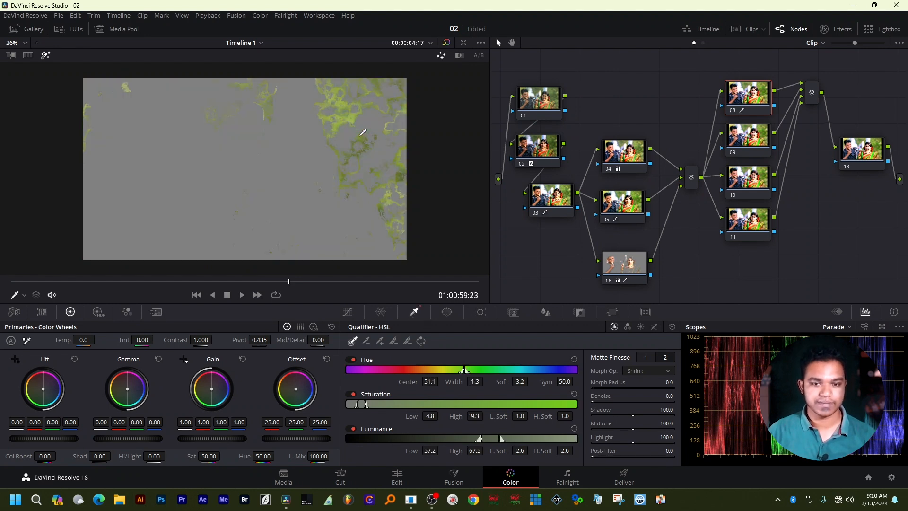
pyautogui.click(380, 341)
pyautogui.click(359, 106)
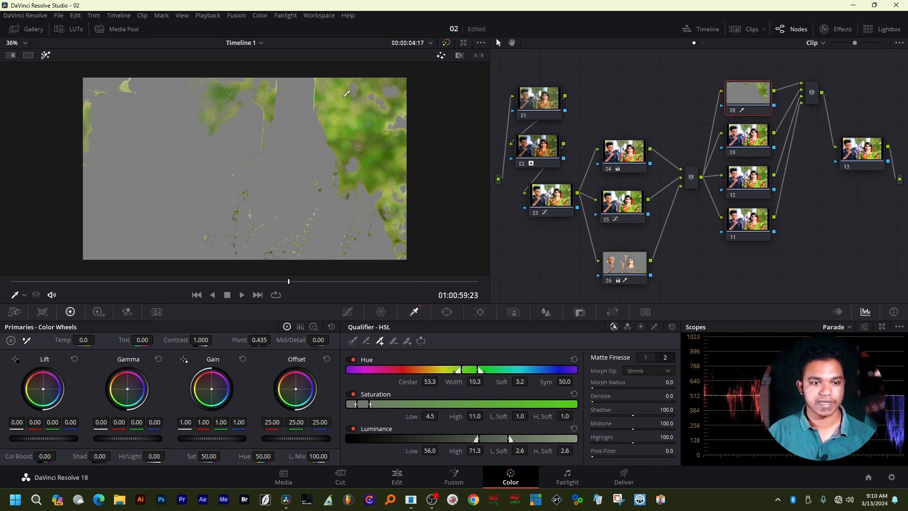
# Step: Try to extend node 08's key to the foliage beside the man and subtract the dark hair areas
pyautogui.click(95, 101)
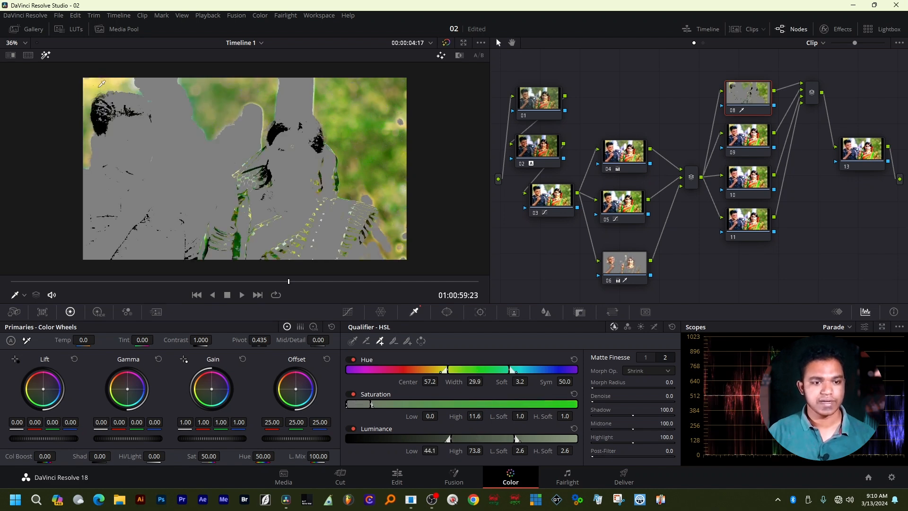
pyautogui.click(99, 87)
pyautogui.click(367, 341)
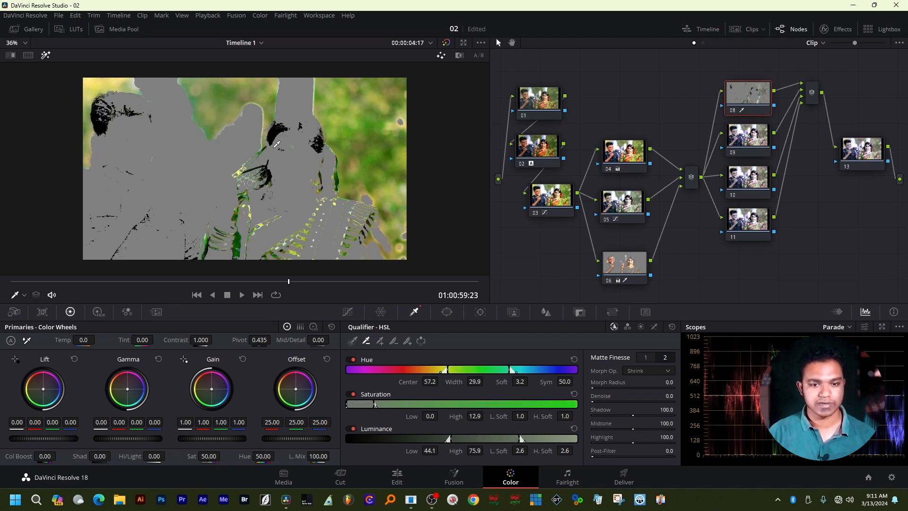
pyautogui.click(278, 135)
pyautogui.click(281, 131)
pyautogui.click(299, 142)
pyautogui.click(283, 171)
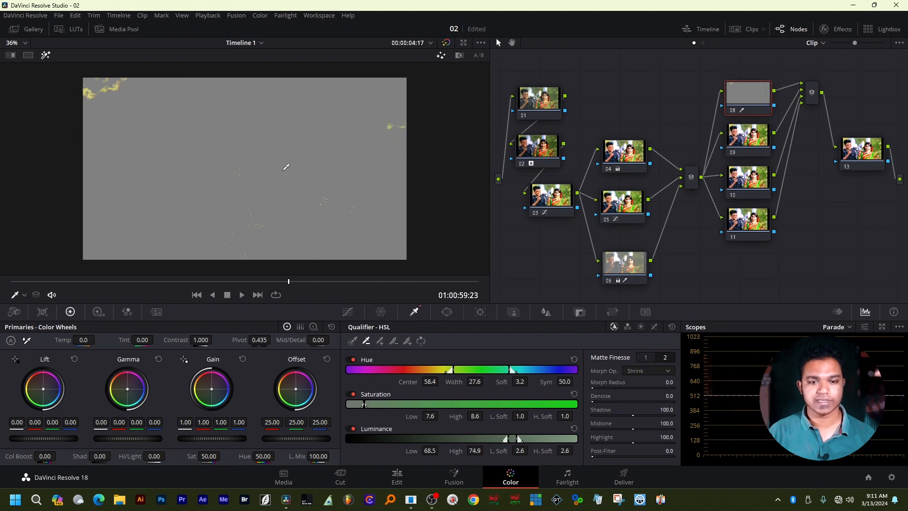
pyautogui.click(301, 168)
pyautogui.click(319, 137)
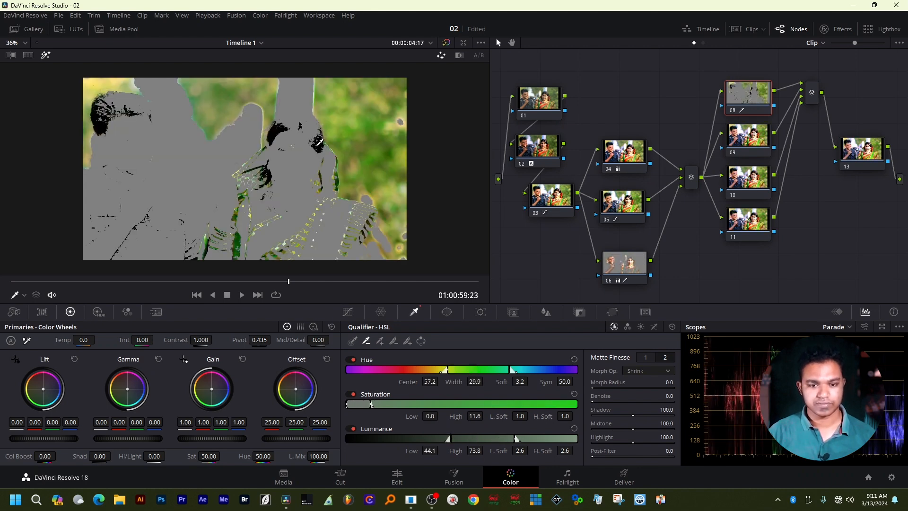
# Step: Undo the last added and subtracted samples on node 08's foliage key
pyautogui.hotkey('ctrl', 'z')
pyautogui.hotkey('ctrl', 'z')
pyautogui.hotkey('ctrl', 'z')
pyautogui.hotkey('ctrl', 'z')
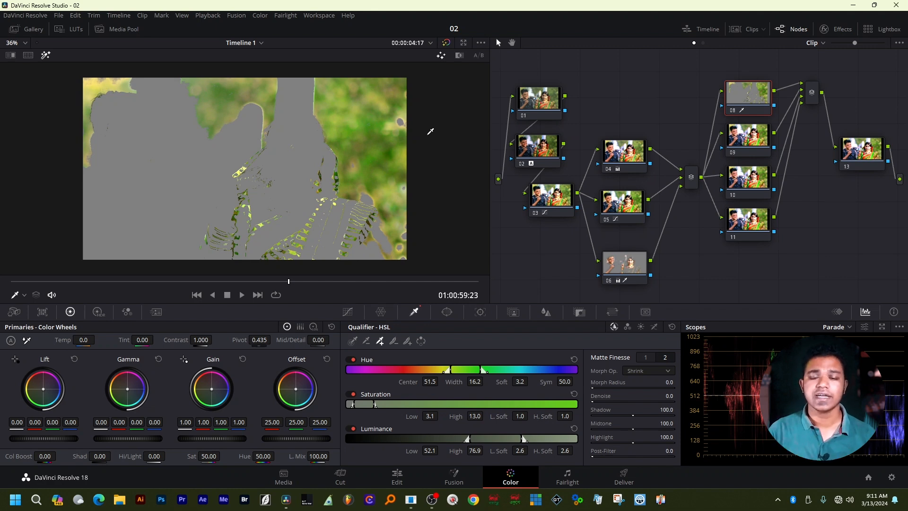
# Step: Check node 08's foliage key at earlier frames and soften it with Denoise at 31.4
pyautogui.moveTo(247, 282); pyautogui.dragTo(218, 279)
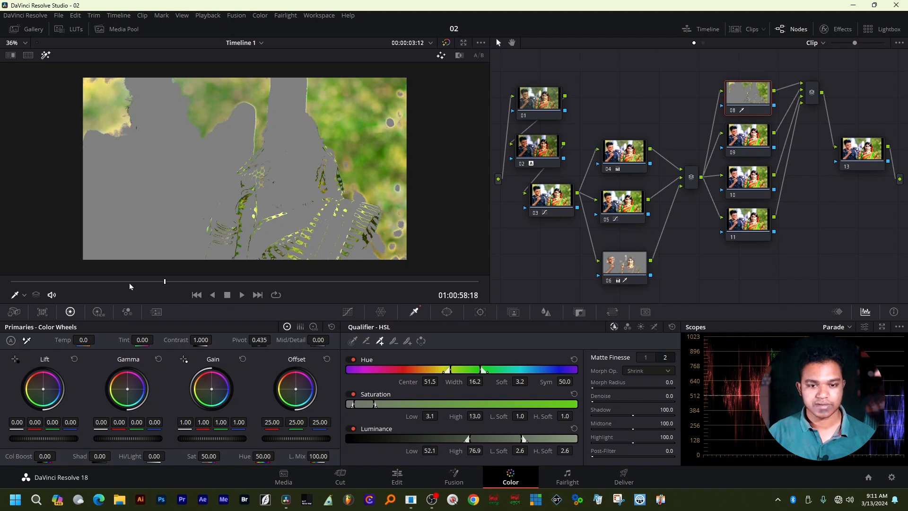
pyautogui.moveTo(129, 283); pyautogui.dragTo(203, 293)
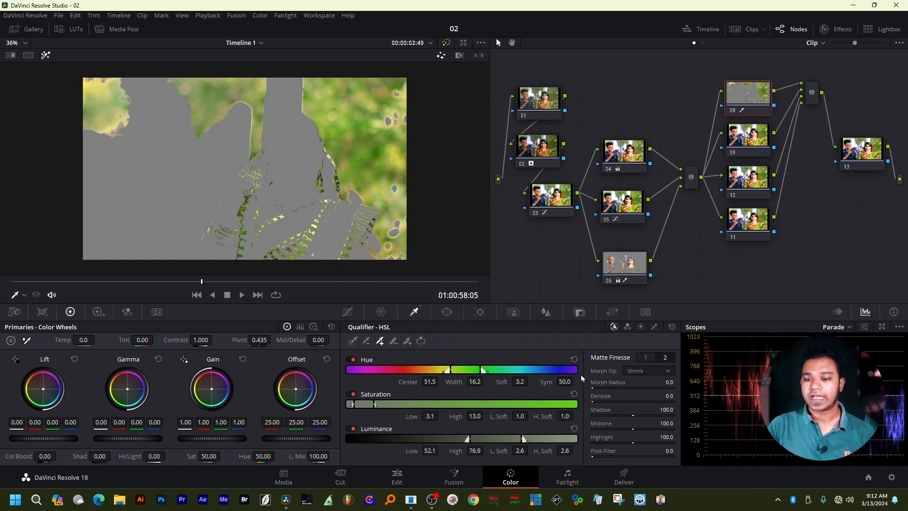
pyautogui.moveTo(594, 401); pyautogui.dragTo(596, 400)
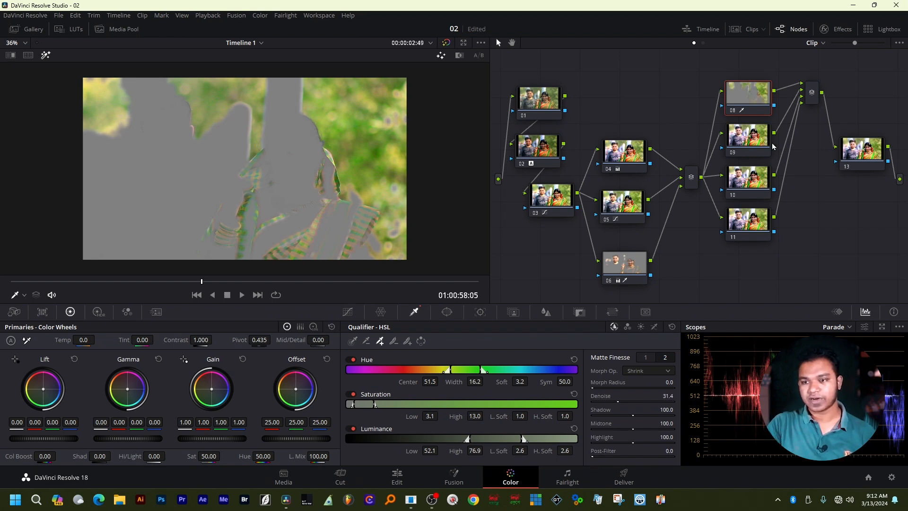
# Step: Set node 08's saturation to 73.80 and shift its Gain towards green (0.77, 1.08, 0.85), reviewing the image at node 13
pyautogui.moveTo(208, 456); pyautogui.dragTo(228, 455)
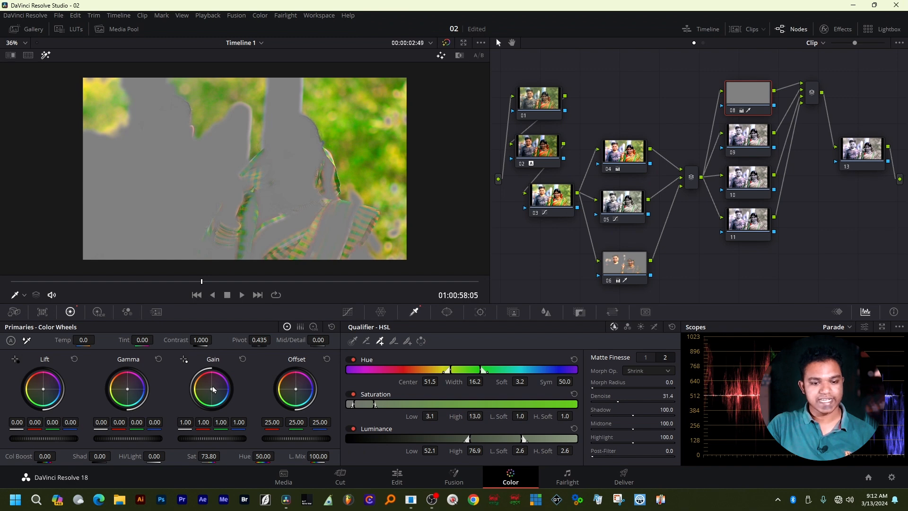
pyautogui.moveTo(212, 386); pyautogui.dragTo(208, 393)
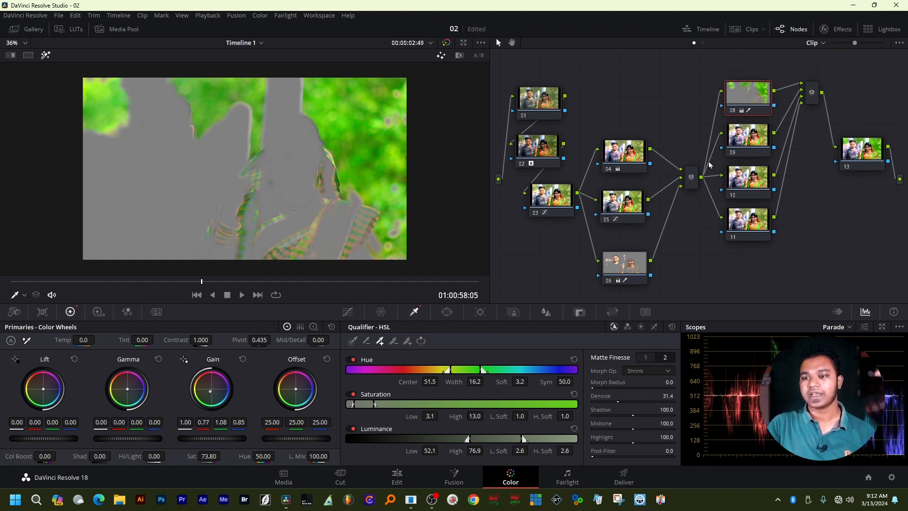
pyautogui.click(875, 149)
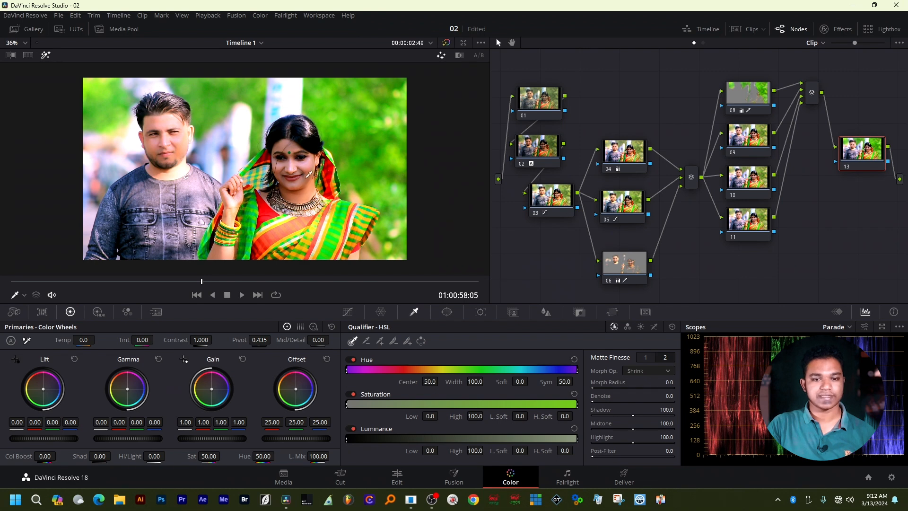
pyautogui.scroll(1, 263, 185)
pyautogui.scroll(-1, 263, 185)
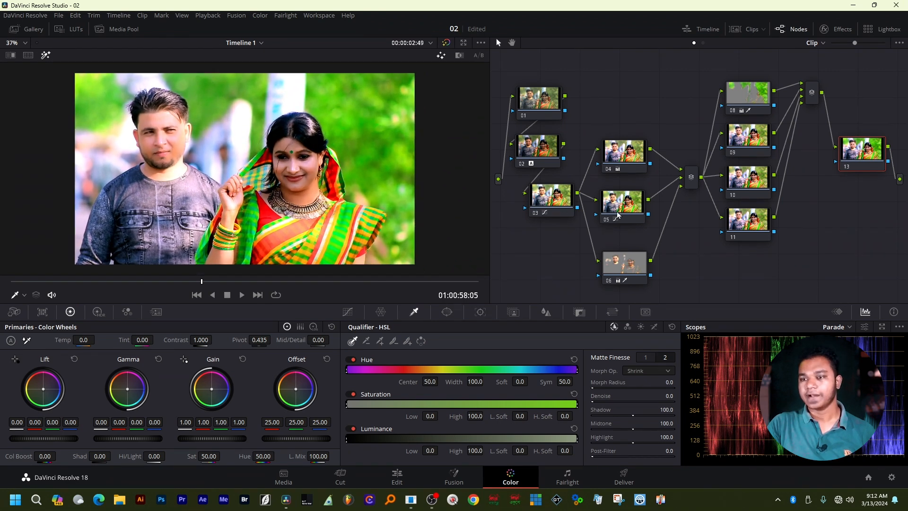
pyautogui.click(750, 145)
pyautogui.click(862, 158)
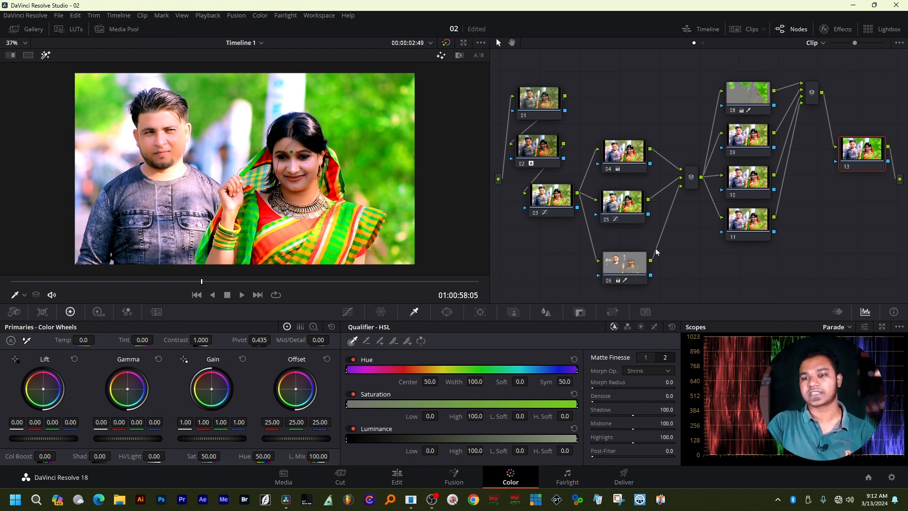
# Step: Set node 06's saturation to 31.20 and review the graded image from node 13 at the start of the clip
pyautogui.click(629, 266)
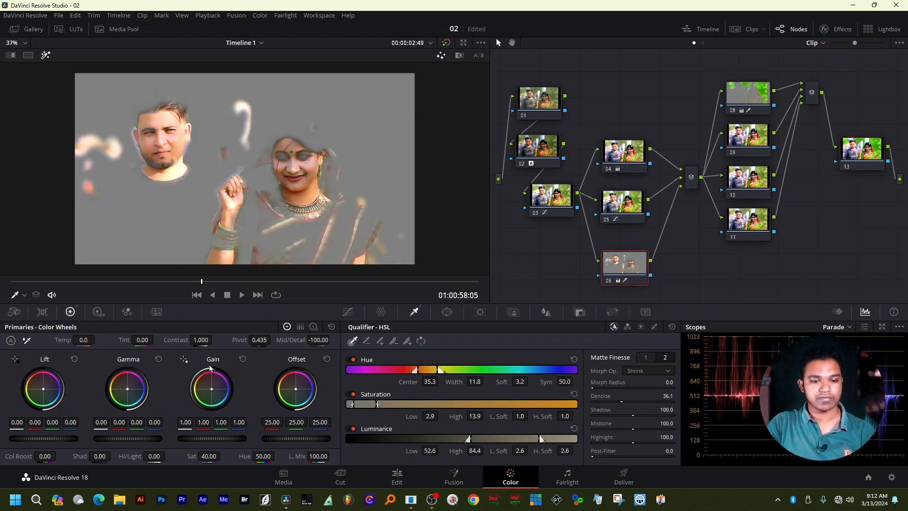
pyautogui.moveTo(208, 458)
pyautogui.mouseDown()
pyautogui.moveTo(191, 458)
pyautogui.moveTo(218, 457)
pyautogui.mouseUp()
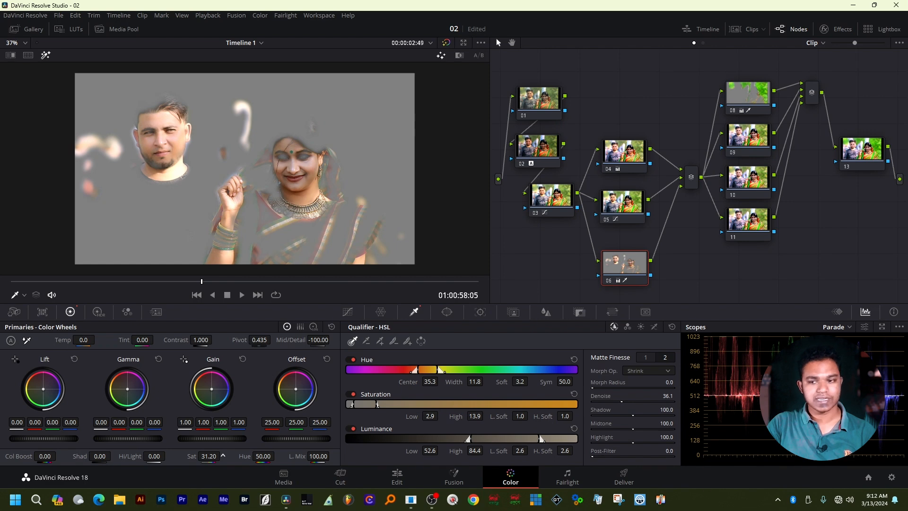
pyautogui.click(857, 158)
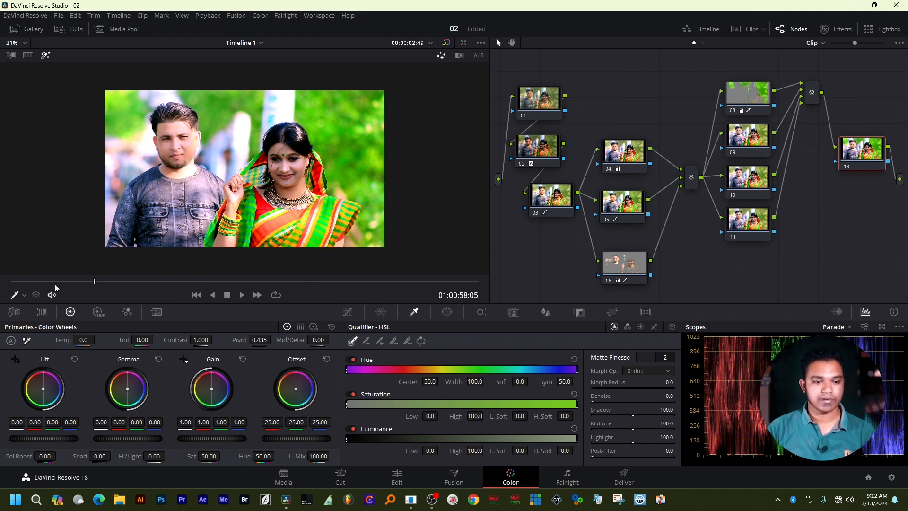
pyautogui.moveTo(49, 282); pyautogui.dragTo(9, 283)
pyautogui.scroll(1, 156, 154)
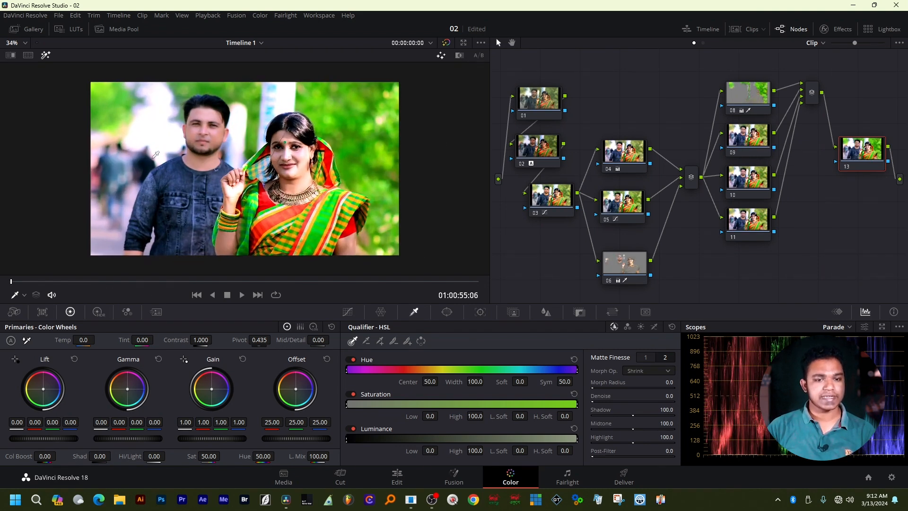
pyautogui.scroll(1, 156, 154)
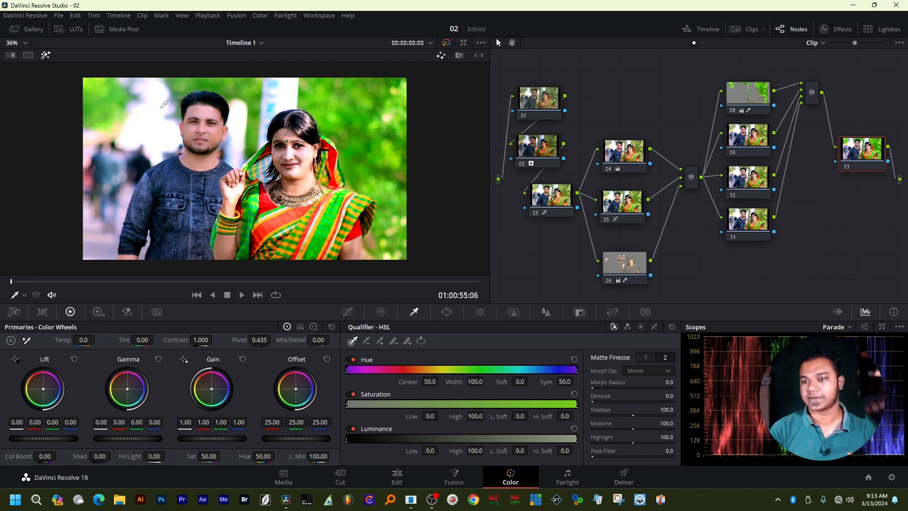
# Step: Key the bright, pale background beside the man on node 09 and compare the view with the highlight off and on
pyautogui.click(756, 137)
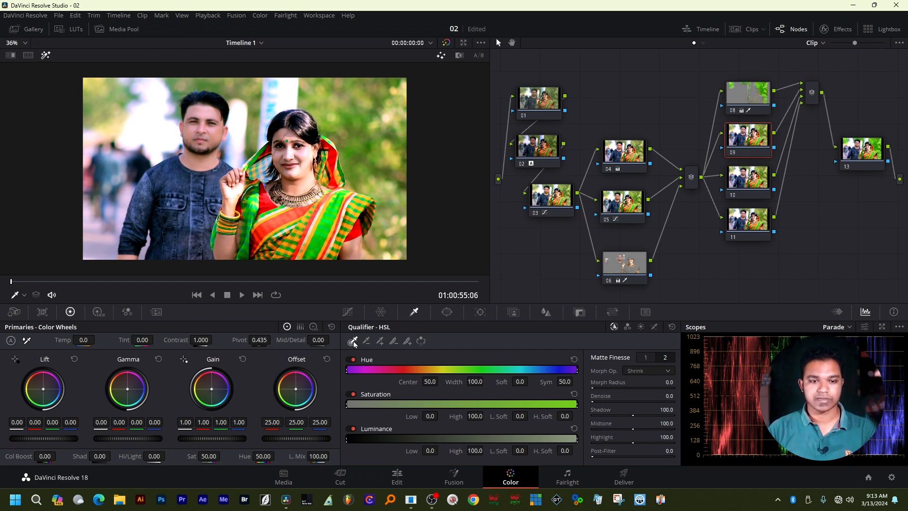
pyautogui.click(166, 131)
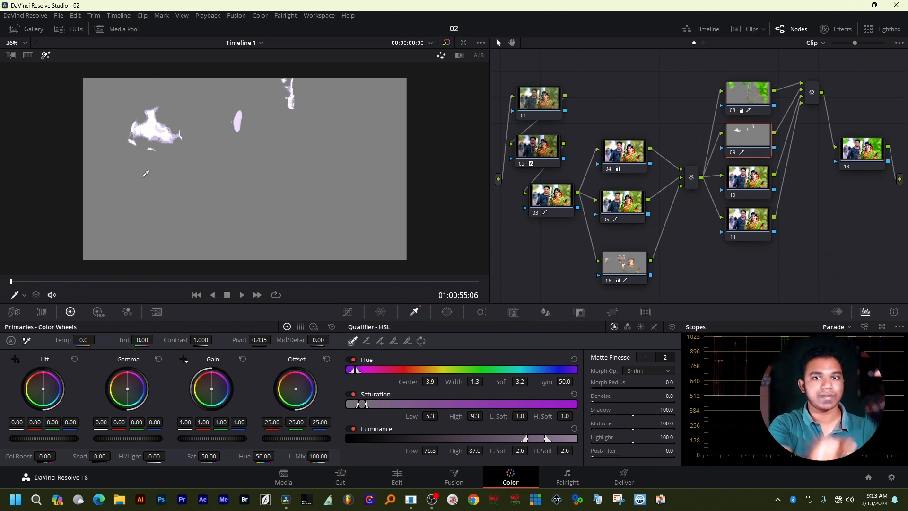
pyautogui.click(42, 61)
pyautogui.click(44, 61)
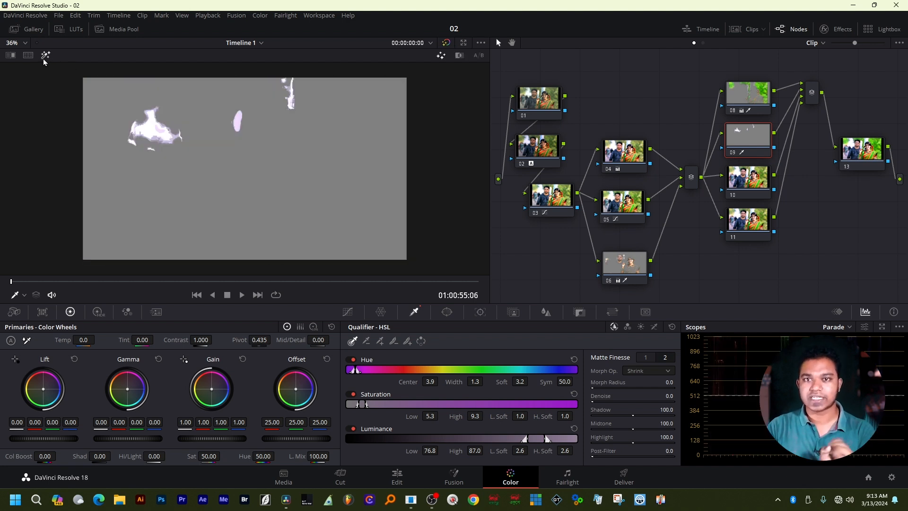
pyautogui.click(46, 55)
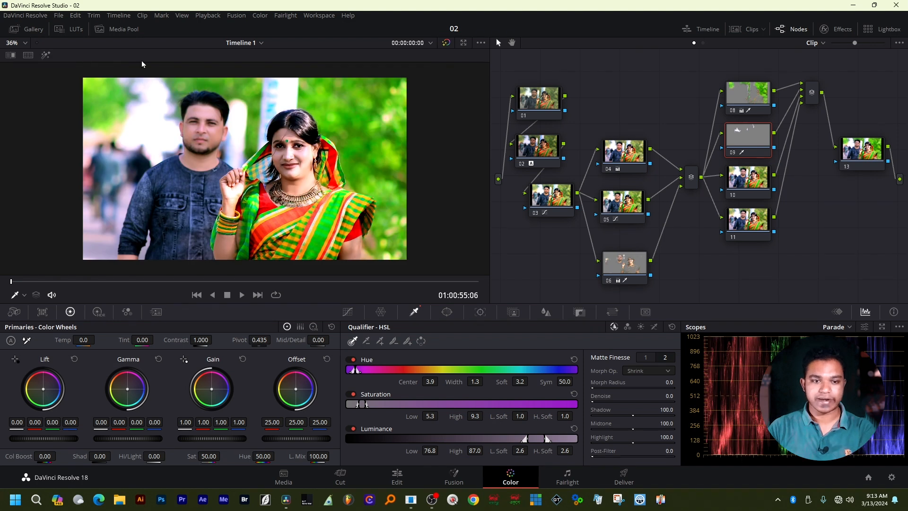
pyautogui.click(46, 56)
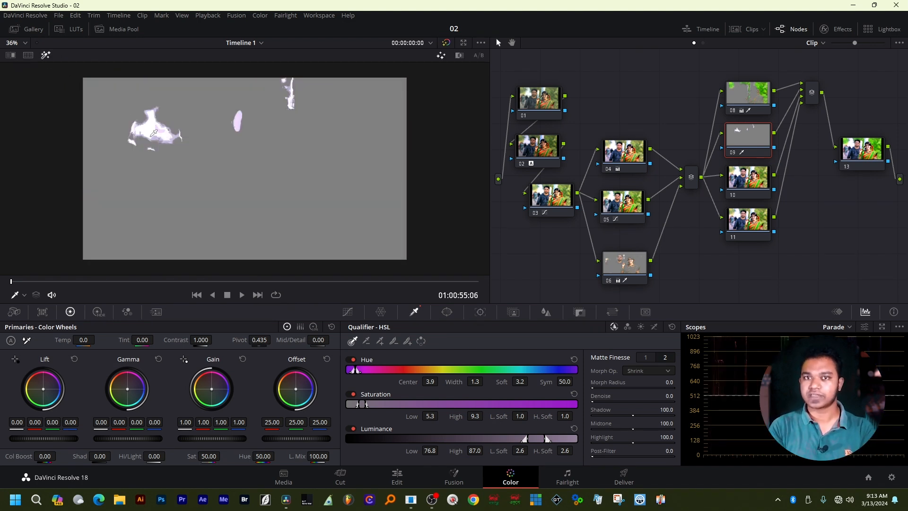
# Step: Extend node 09's key with more samples of the pale background beside the man and above the woman
pyautogui.click(380, 340)
pyautogui.click(162, 127)
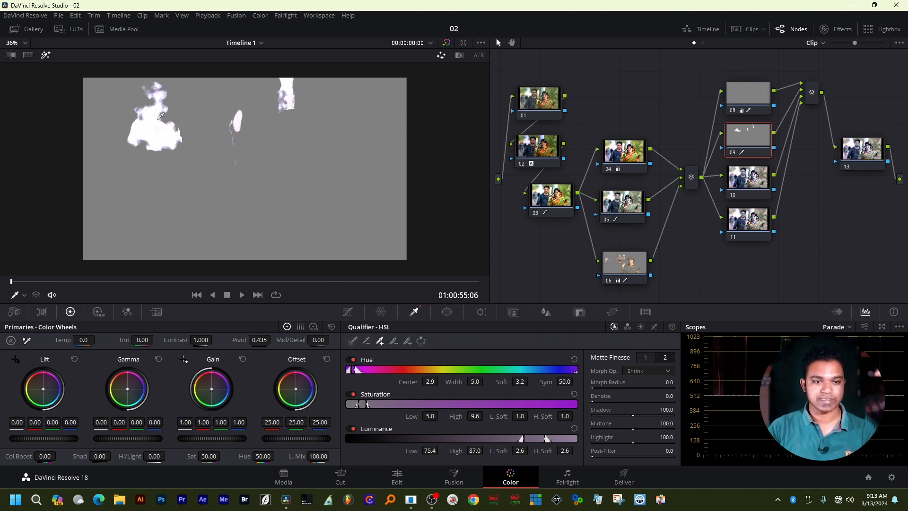
pyautogui.click(145, 116)
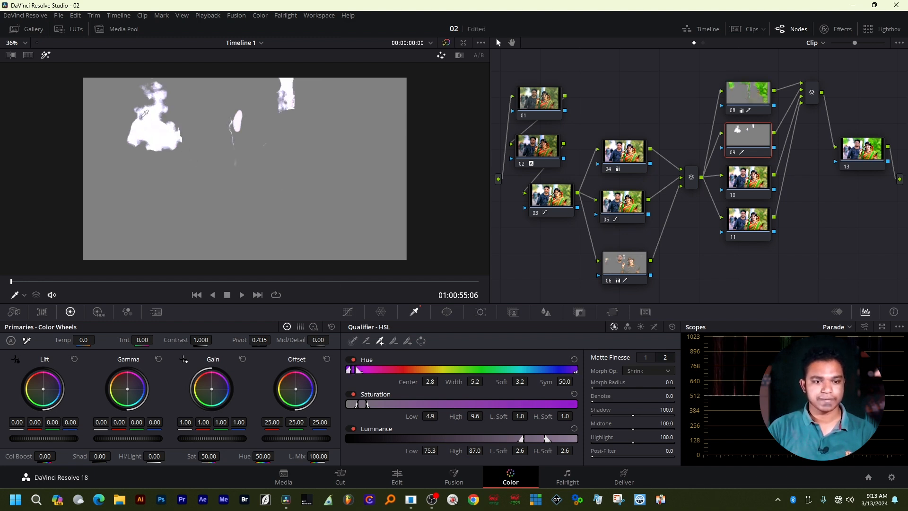
pyautogui.click(290, 100)
pyautogui.click(290, 100)
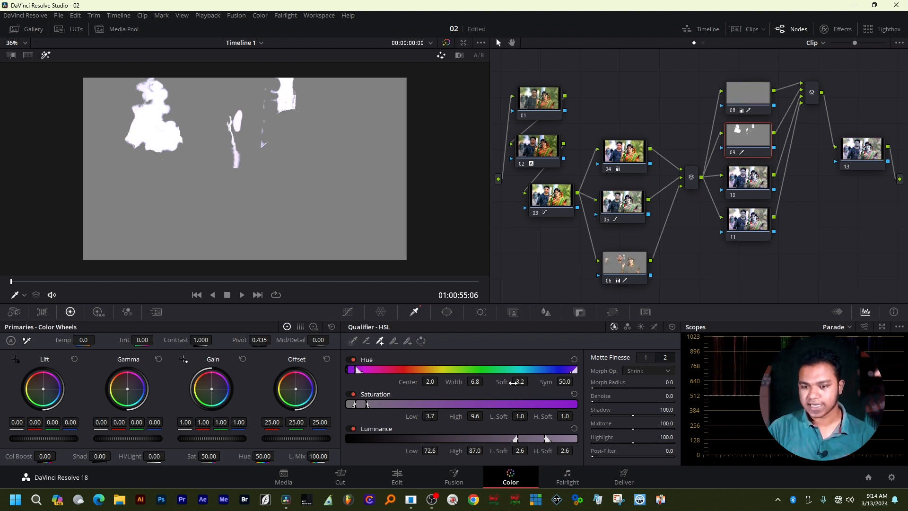
# Step: Set node 09's Denoise to 41.6 and push its Gain towards cyan-blue (0.42, 1.13, 1.40)
pyautogui.moveTo(593, 401); pyautogui.dragTo(626, 401)
pyautogui.moveTo(212, 389); pyautogui.dragTo(215, 395)
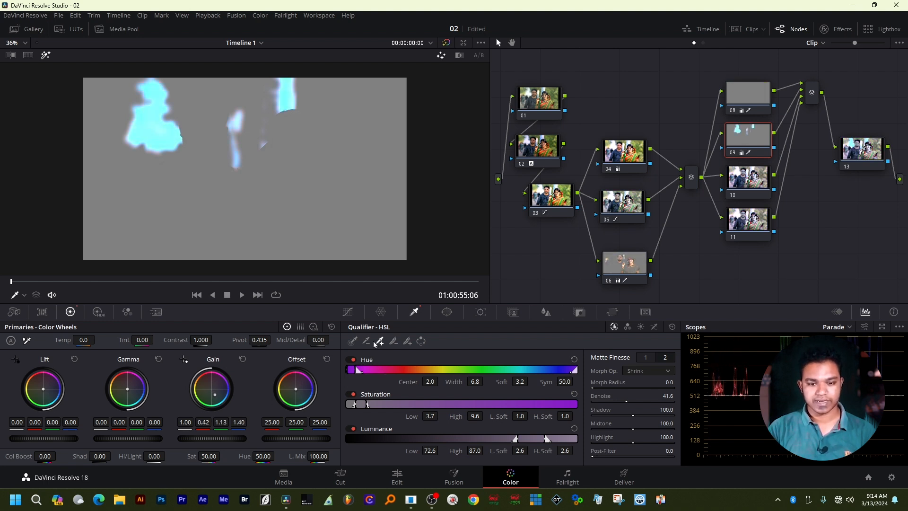
# Step: Add another pale background area to node 09's key, review the image at node 13 and select node 10
pyautogui.moveTo(156, 134); pyautogui.dragTo(167, 136)
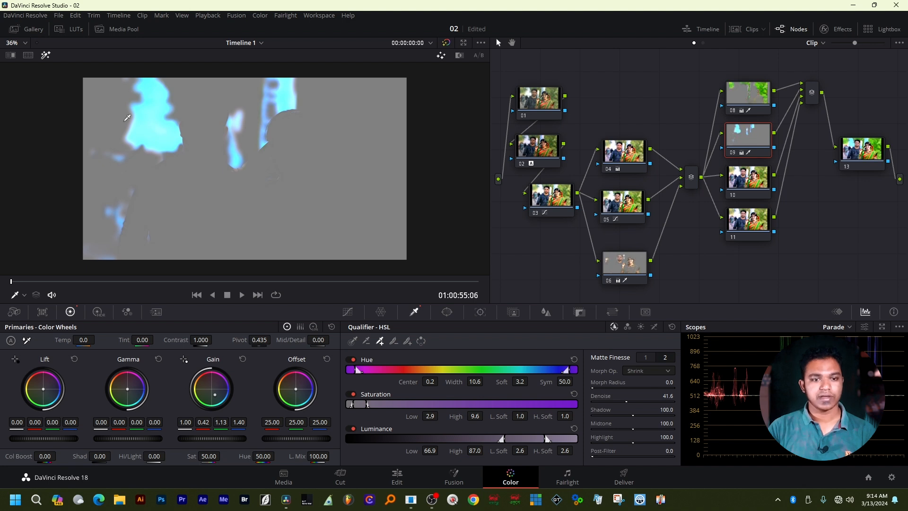
pyautogui.click(872, 144)
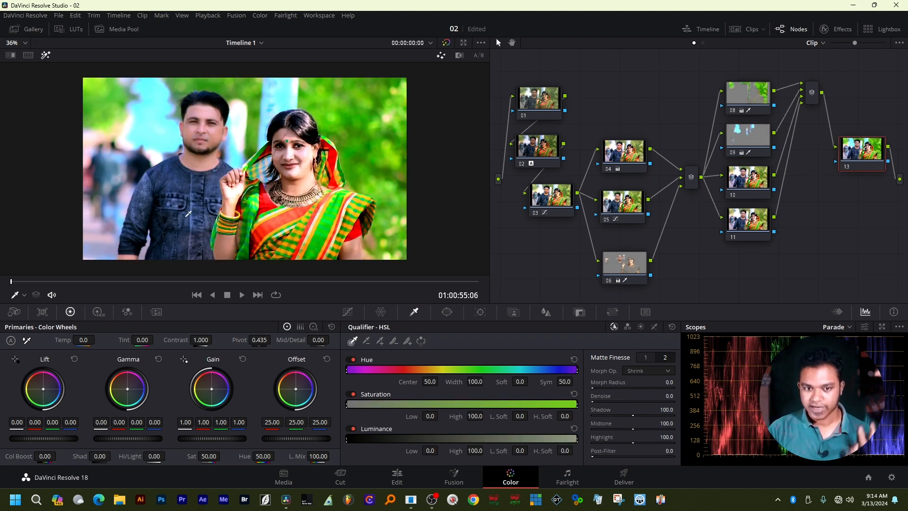
pyautogui.scroll(-2, 189, 214)
pyautogui.click(765, 181)
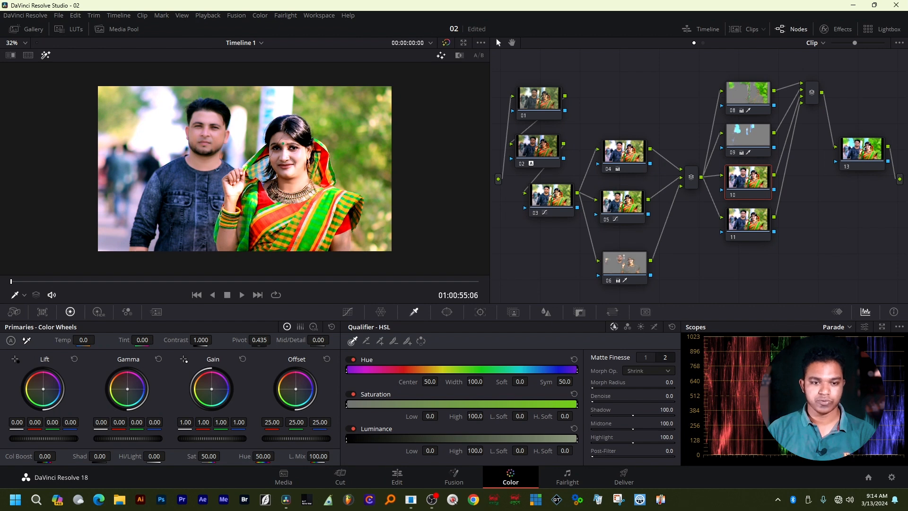
# Step: Push node 10's Gain slightly towards red (1.05, 0.98, 1.00) and review the image at node 13, comparing it with node 11
pyautogui.moveTo(211, 389); pyautogui.dragTo(212, 389)
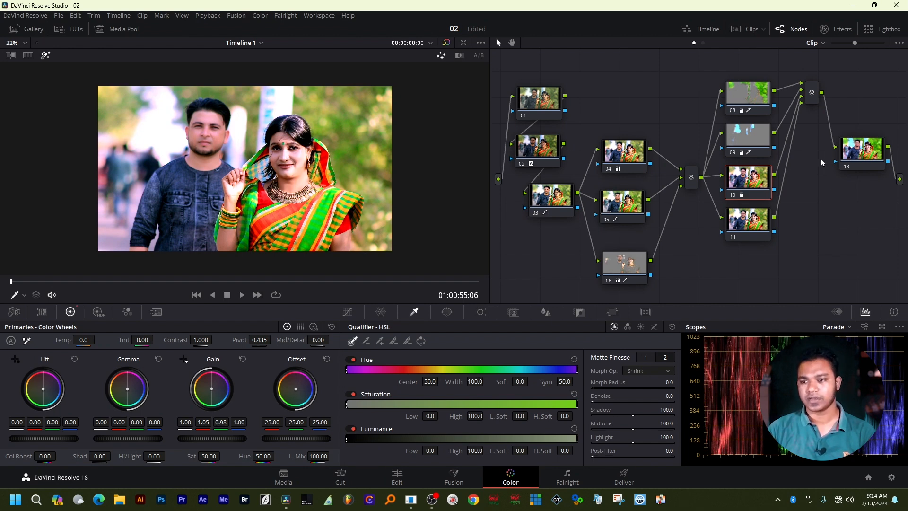
pyautogui.click(862, 147)
pyautogui.scroll(1, 240, 201)
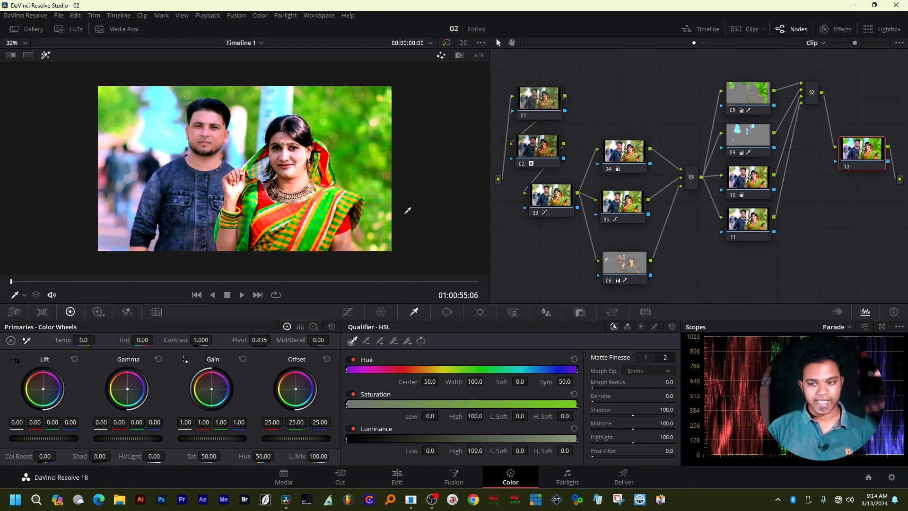
pyautogui.click(757, 214)
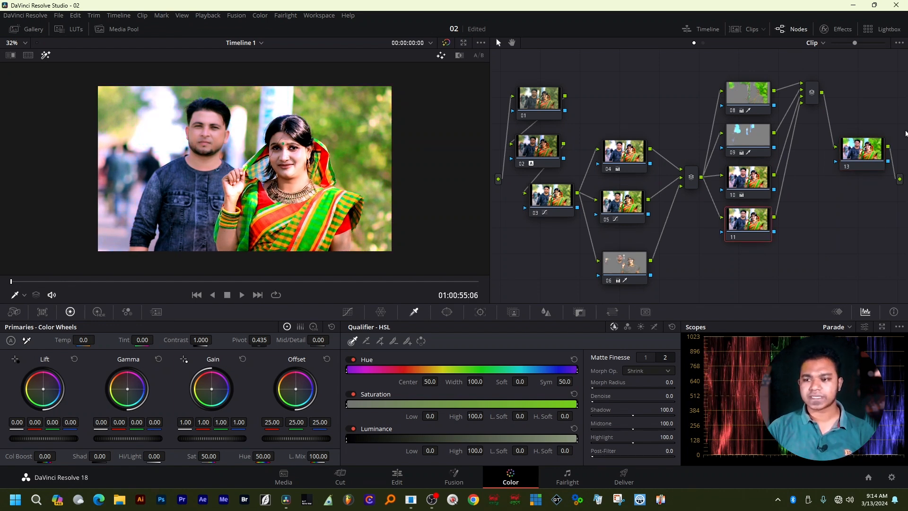
pyautogui.click(878, 145)
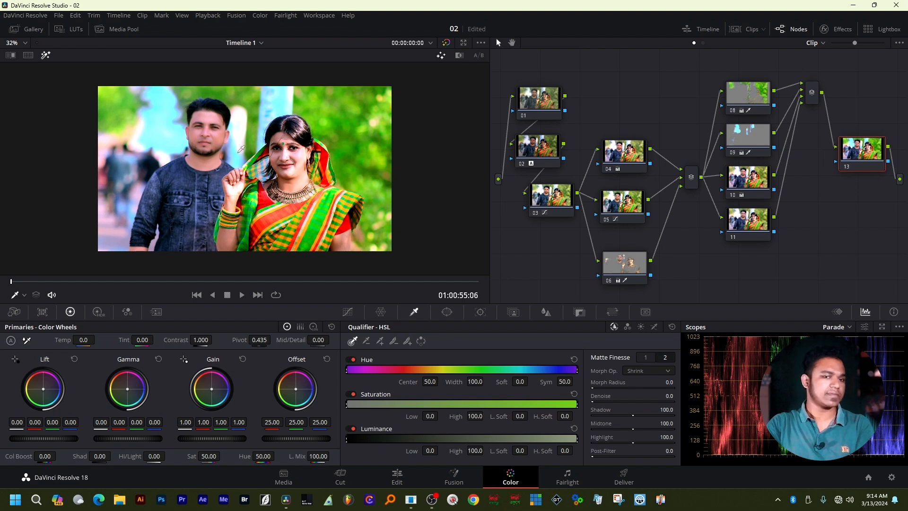
pyautogui.scroll(-1, 246, 149)
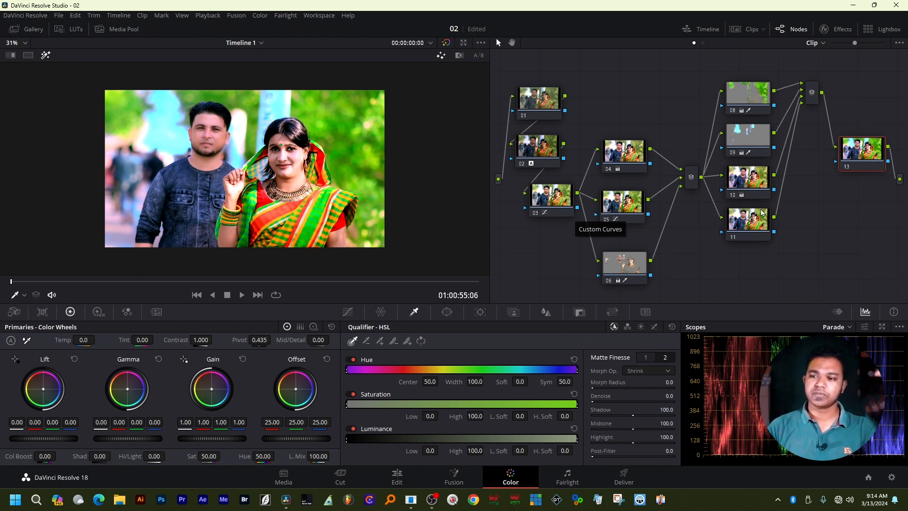
# Step: Delete the unused node 11 from the second layer mixer's inputs and review the finished grade at the final node
pyautogui.click(743, 235)
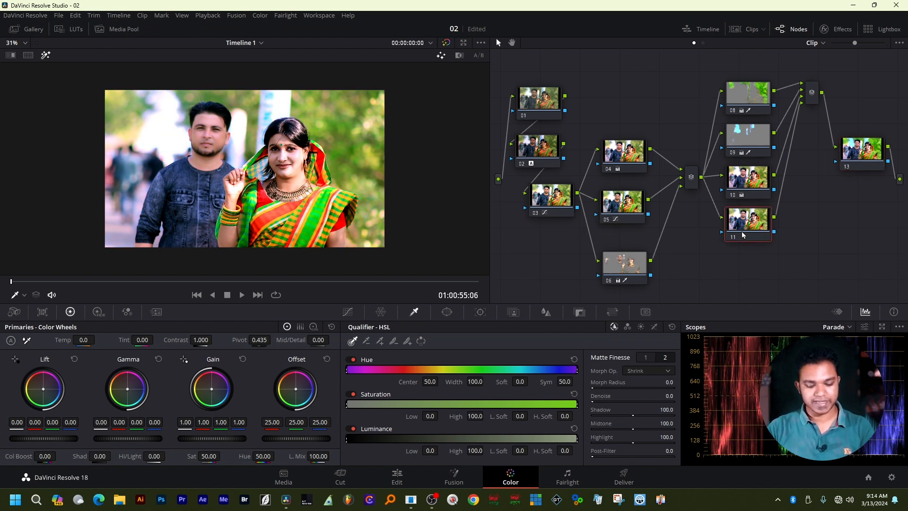
pyautogui.press('Delete')
pyautogui.click(748, 197)
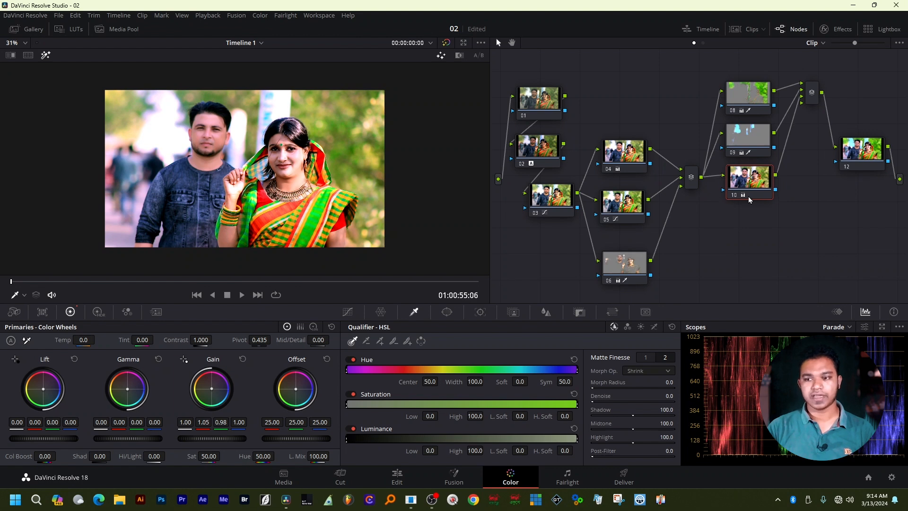
pyautogui.click(854, 161)
pyautogui.scroll(-1, 305, 189)
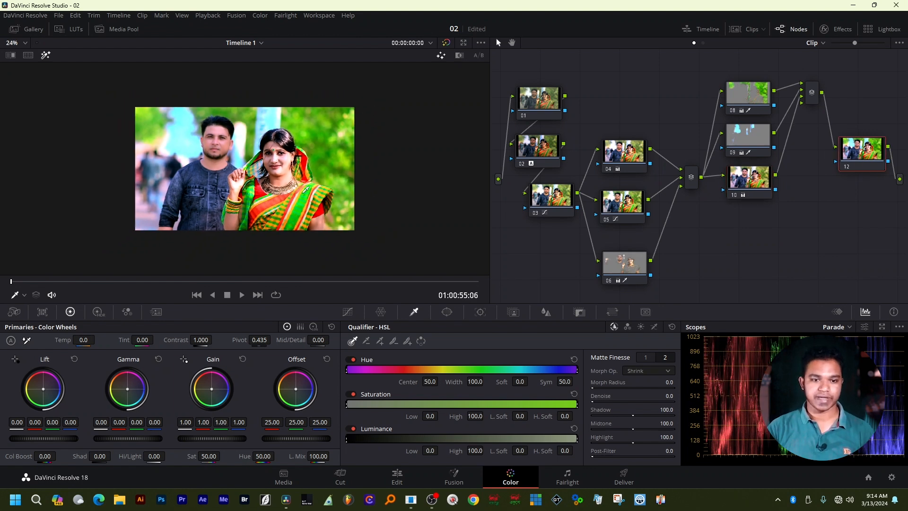
pyautogui.scroll(2, 305, 189)
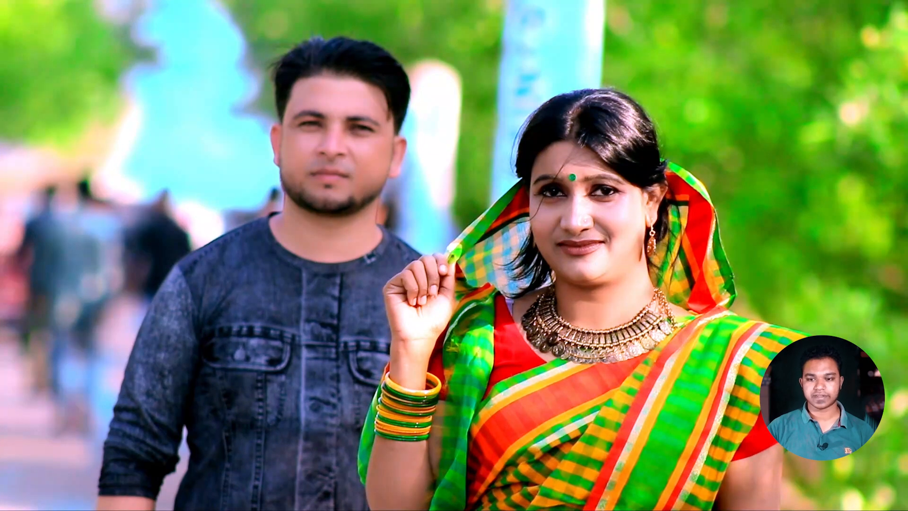